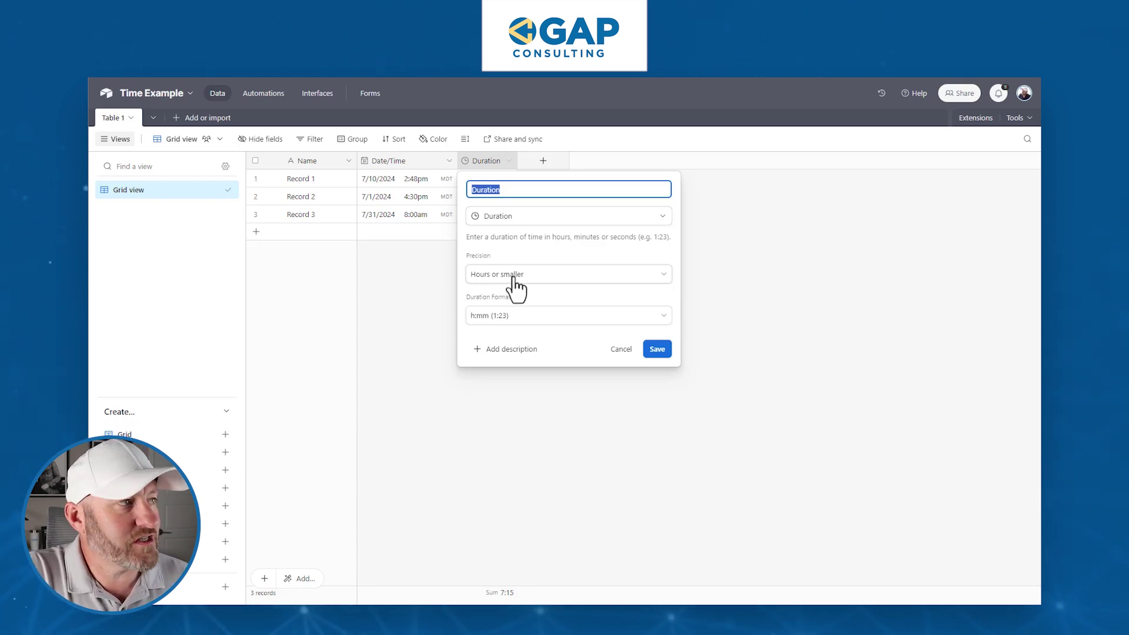
Step: Switch off Include time for the Date/Time field, keeping Display time zone on, and exit to bring up the save prompt
{"action": "left_click", "coordinate": [385, 299]}
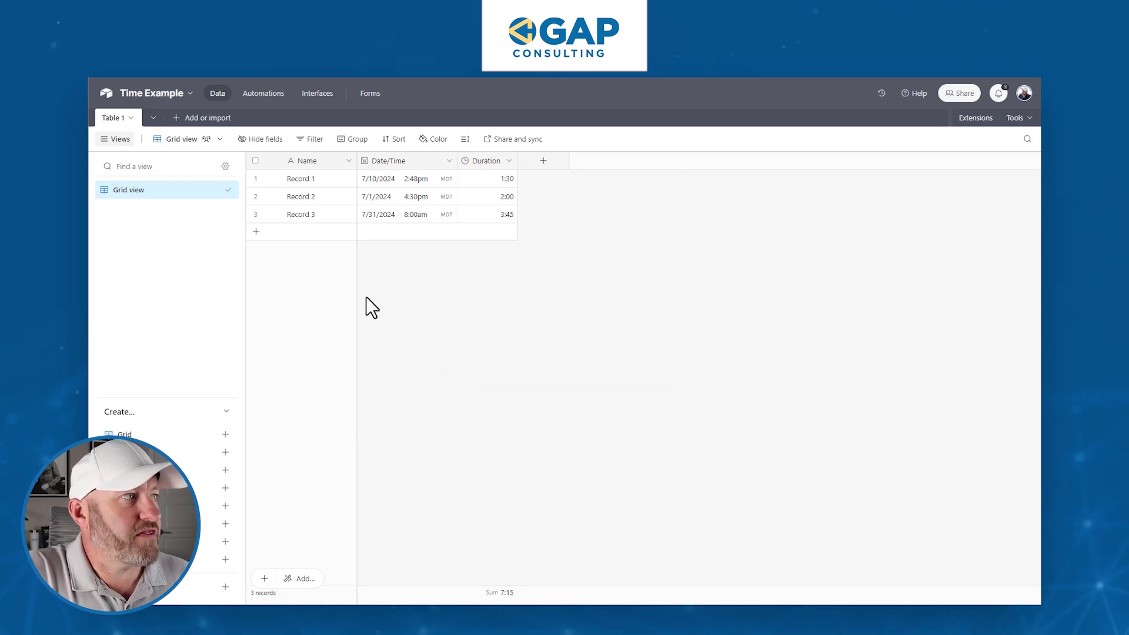
{"action": "double_click", "coordinate": [405, 162]}
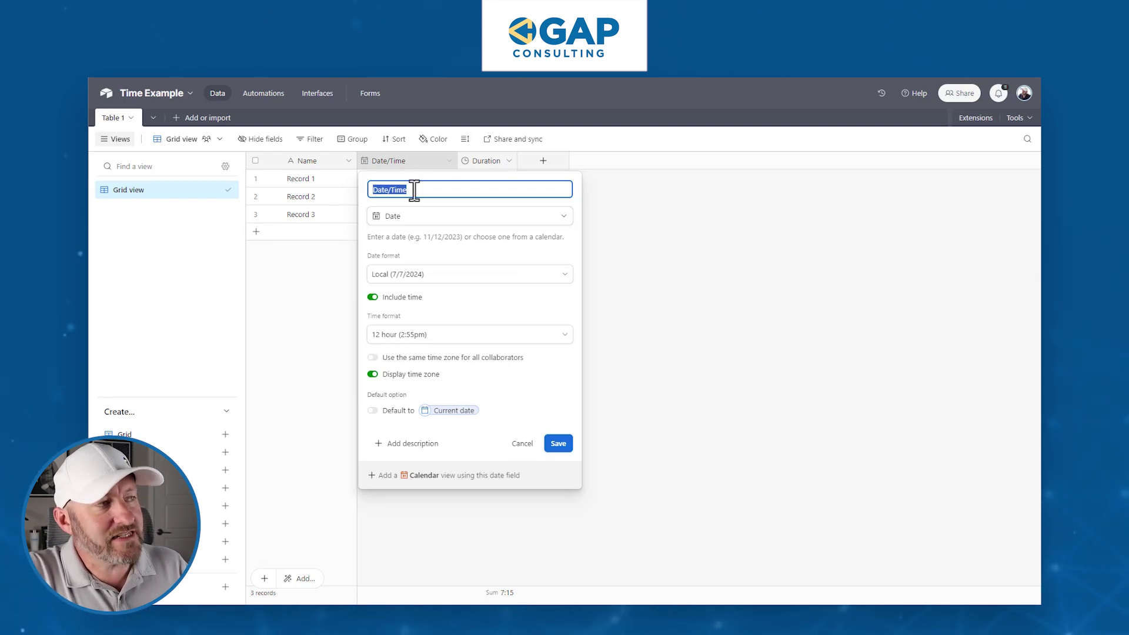
{"action": "left_click", "coordinate": [410, 301]}
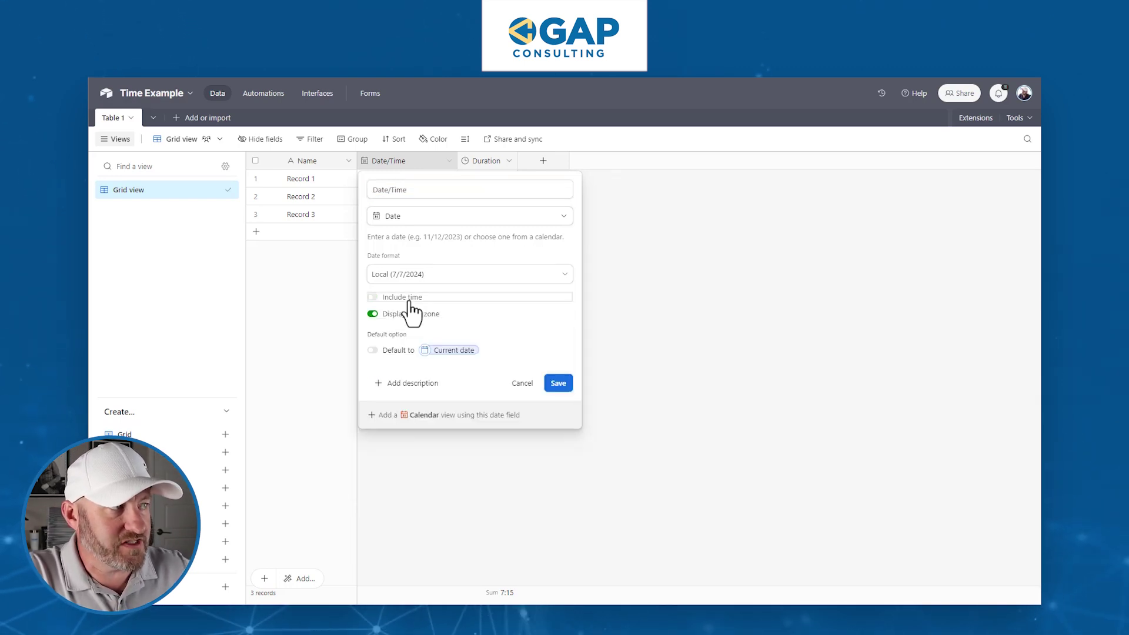
{"action": "left_click", "coordinate": [415, 317]}
{"action": "left_click", "coordinate": [414, 317]}
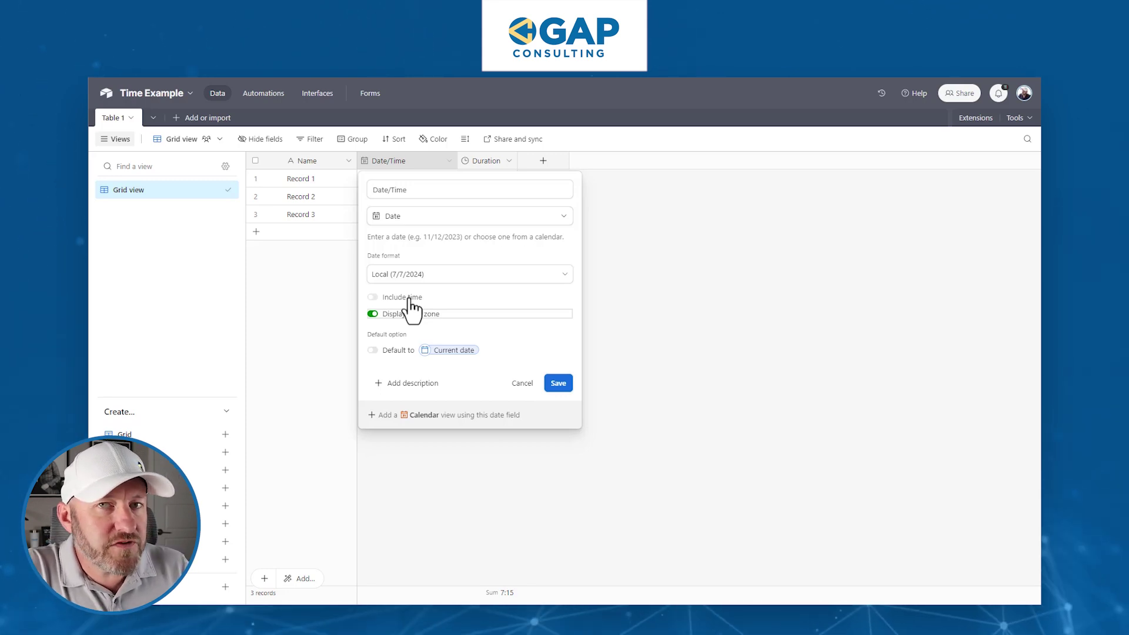
{"action": "left_click", "coordinate": [746, 306]}
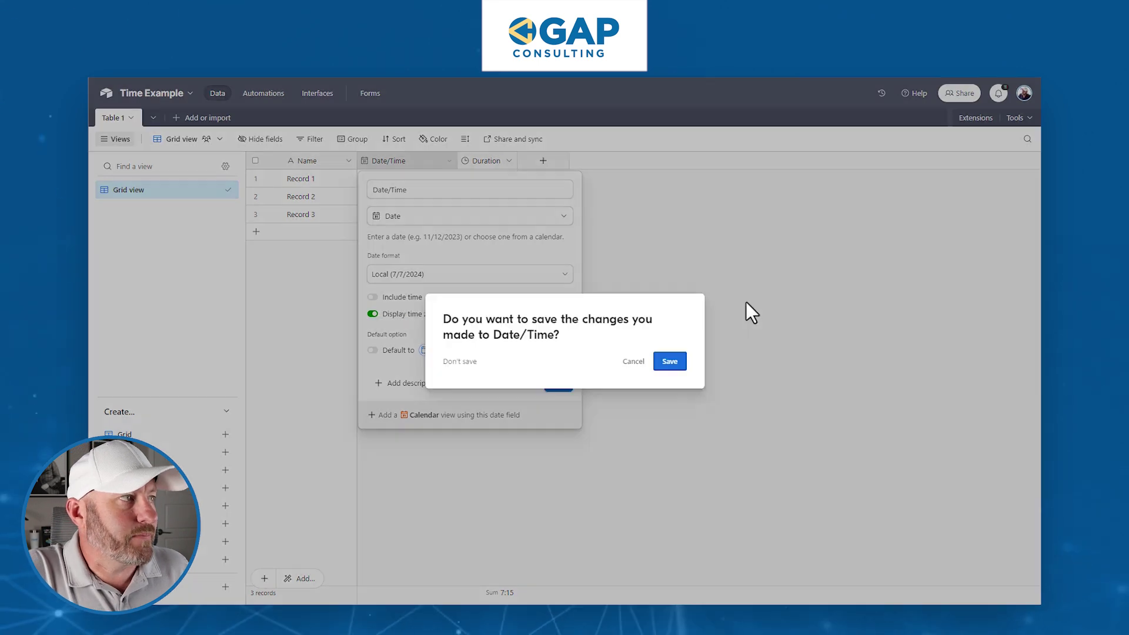
Step: Save the date-only Date/Time change, then turn off the field's time zone display
{"action": "left_click", "coordinate": [678, 369]}
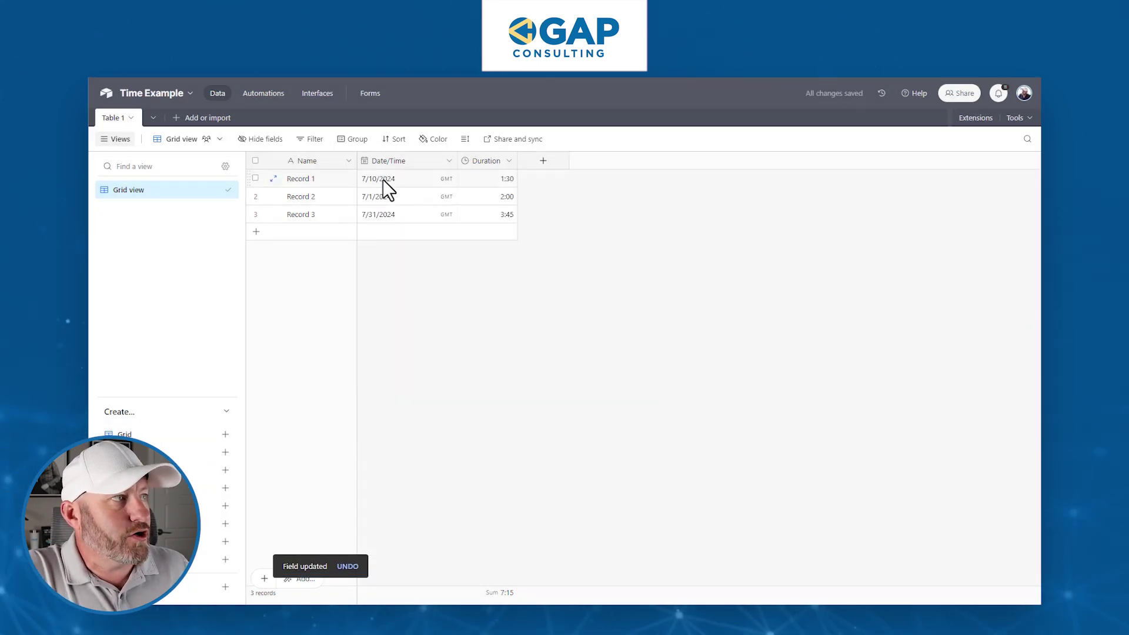
{"action": "left_click", "coordinate": [368, 182]}
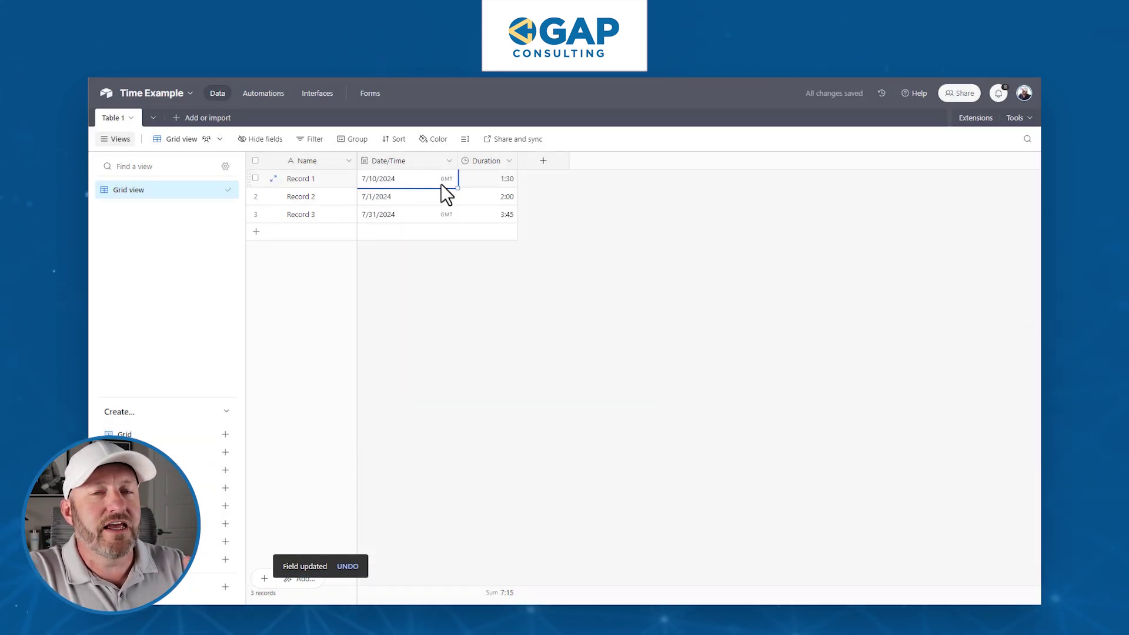
{"action": "double_click", "coordinate": [432, 159]}
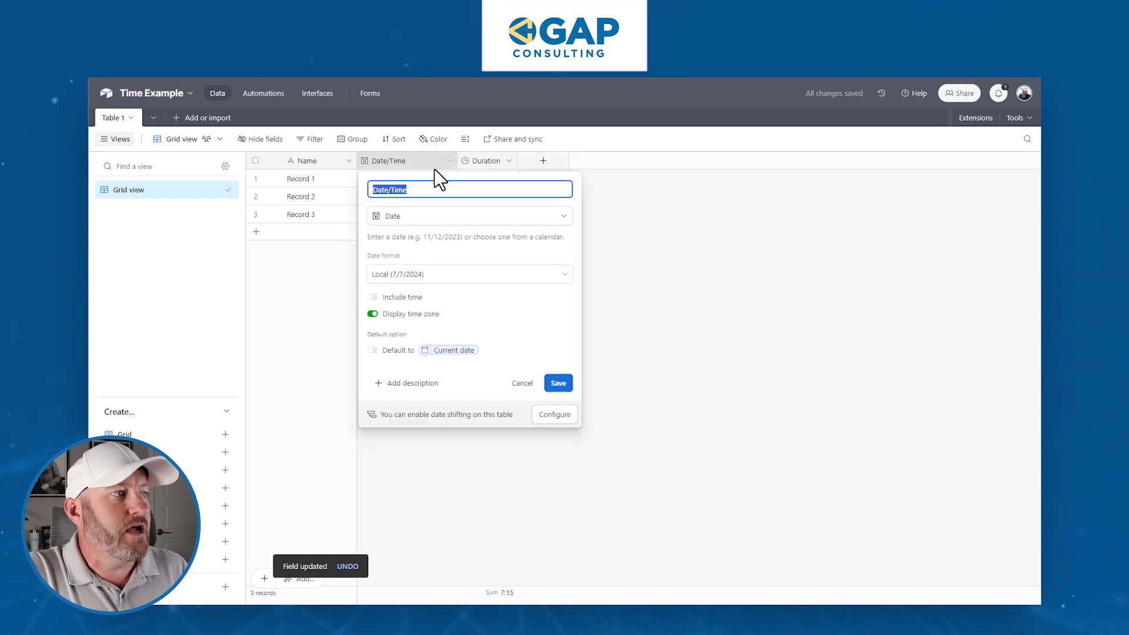
{"action": "left_click", "coordinate": [419, 317]}
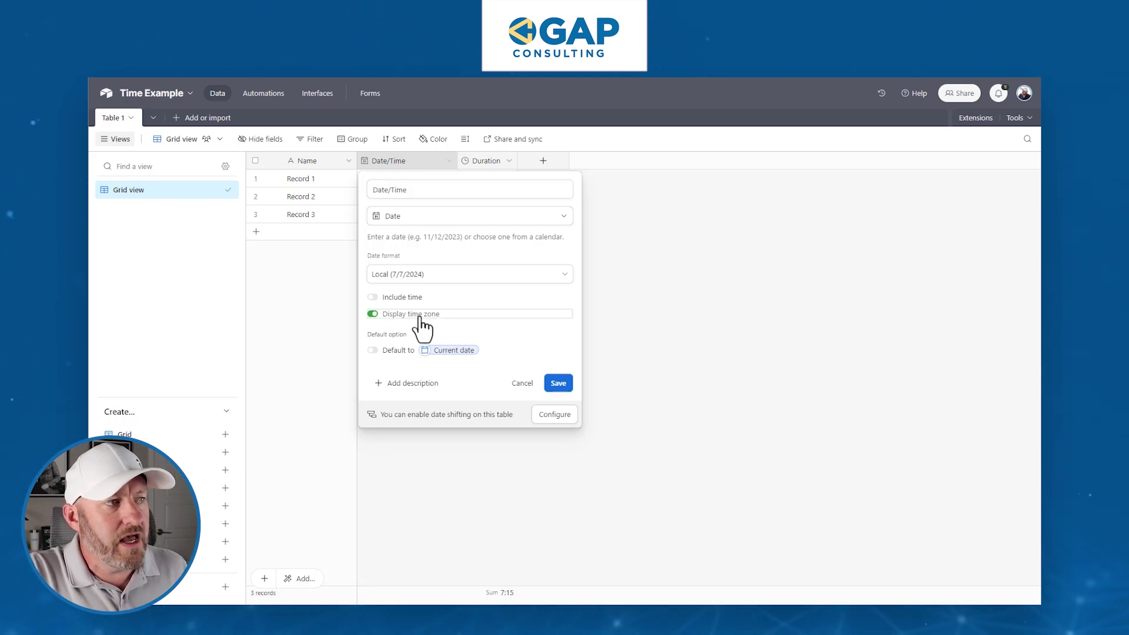
{"action": "left_click", "coordinate": [558, 383]}
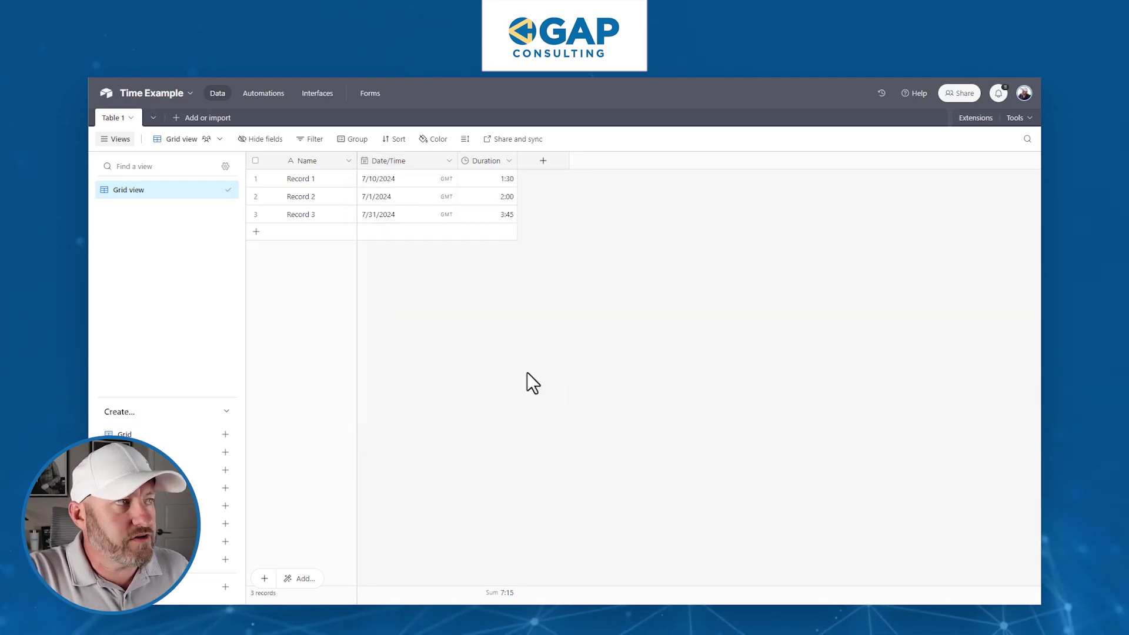
Step: Turn Include time back on for Date/Time, keeping the 12 hour (2:57pm) time format
{"action": "double_click", "coordinate": [375, 160]}
{"action": "left_click", "coordinate": [402, 298]}
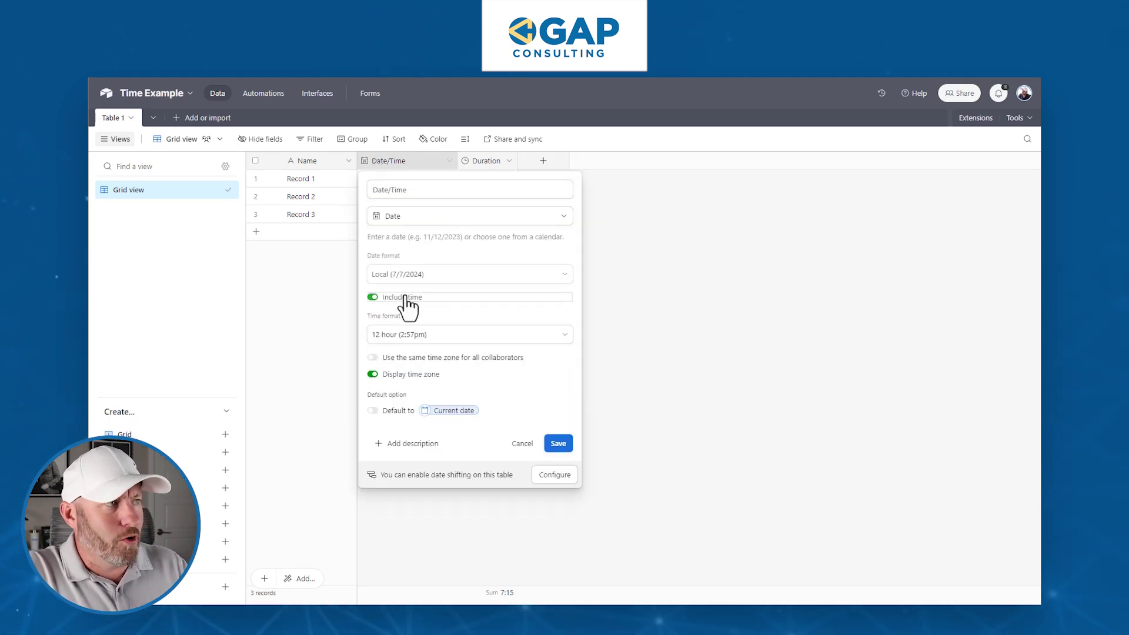
{"action": "left_click", "coordinate": [417, 339]}
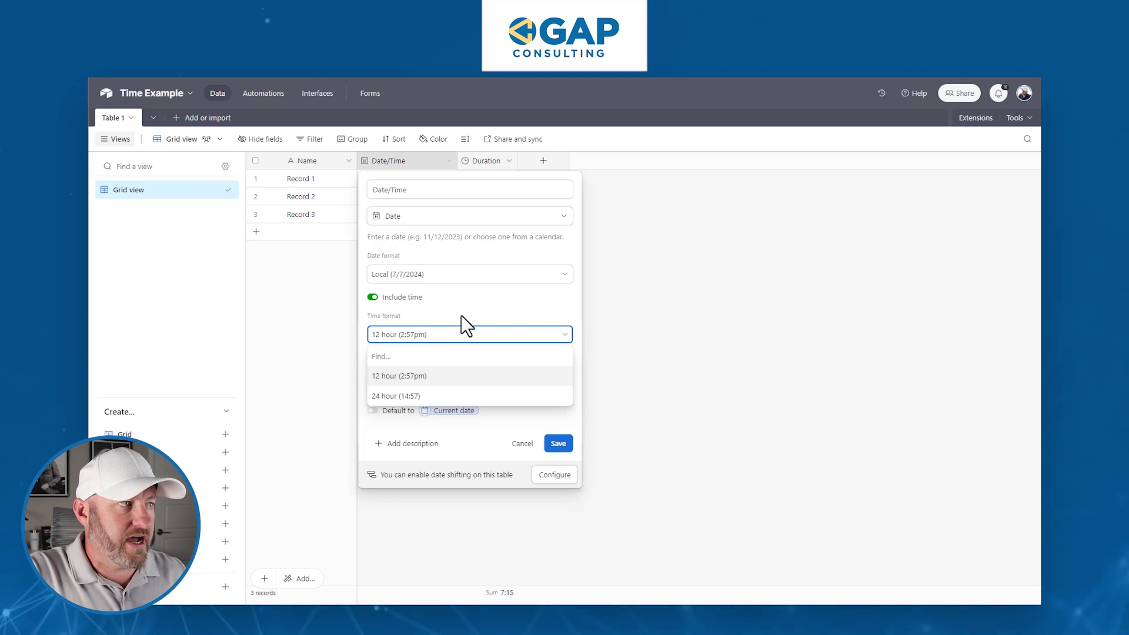
{"action": "left_click", "coordinate": [463, 335]}
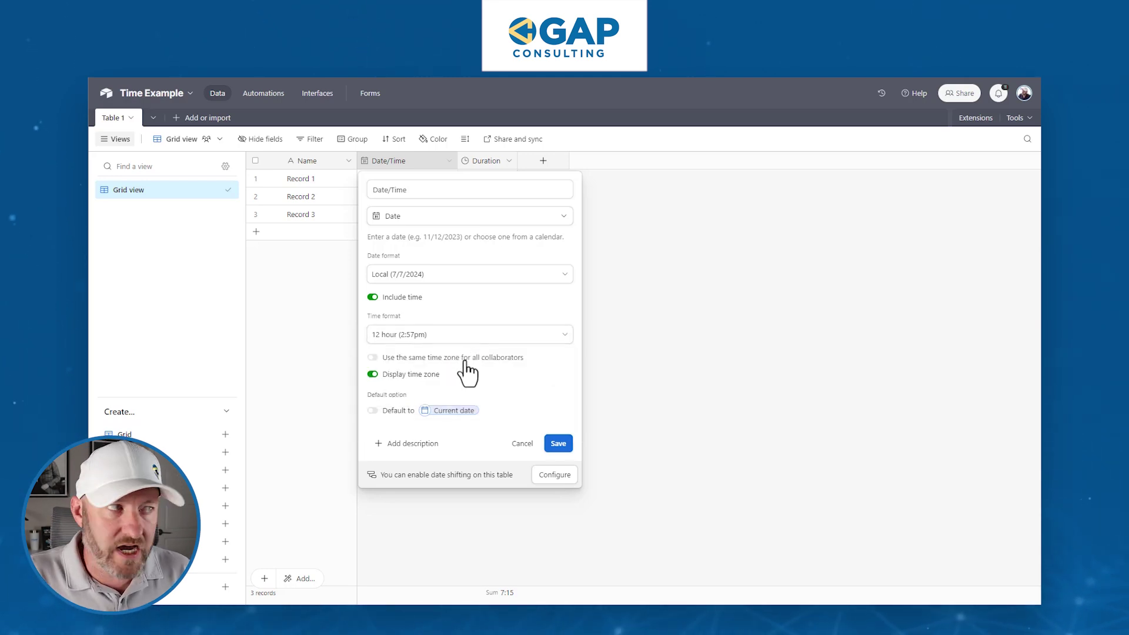
Step: Give Date/Time one shared America/Los_Angeles time zone for all collaborators and save
{"action": "left_click", "coordinate": [499, 358]}
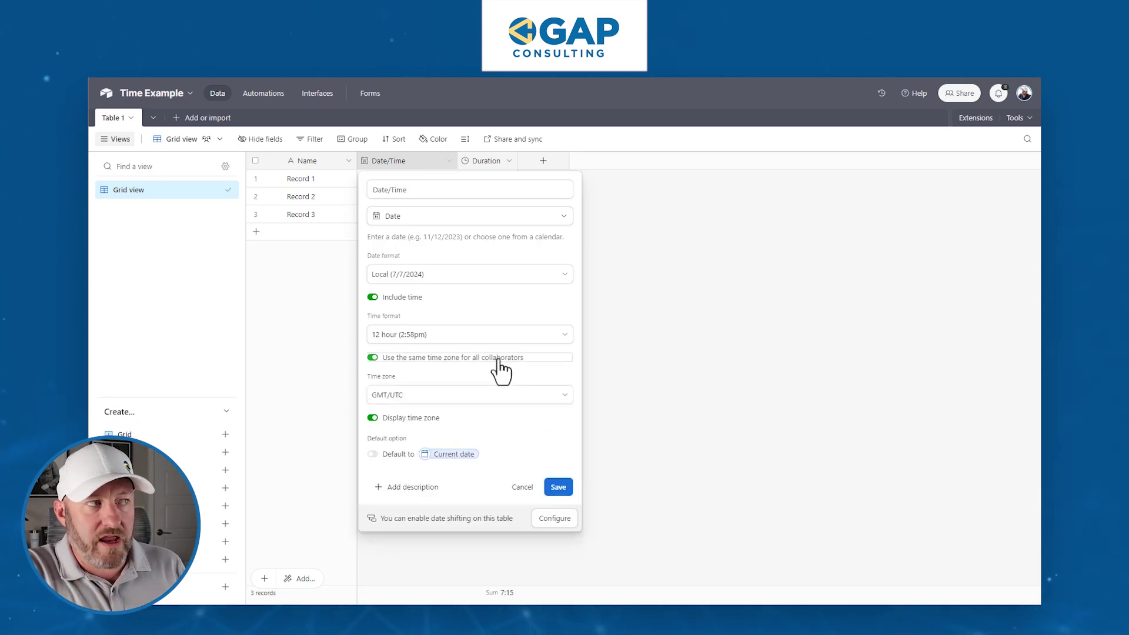
{"action": "left_click", "coordinate": [496, 398]}
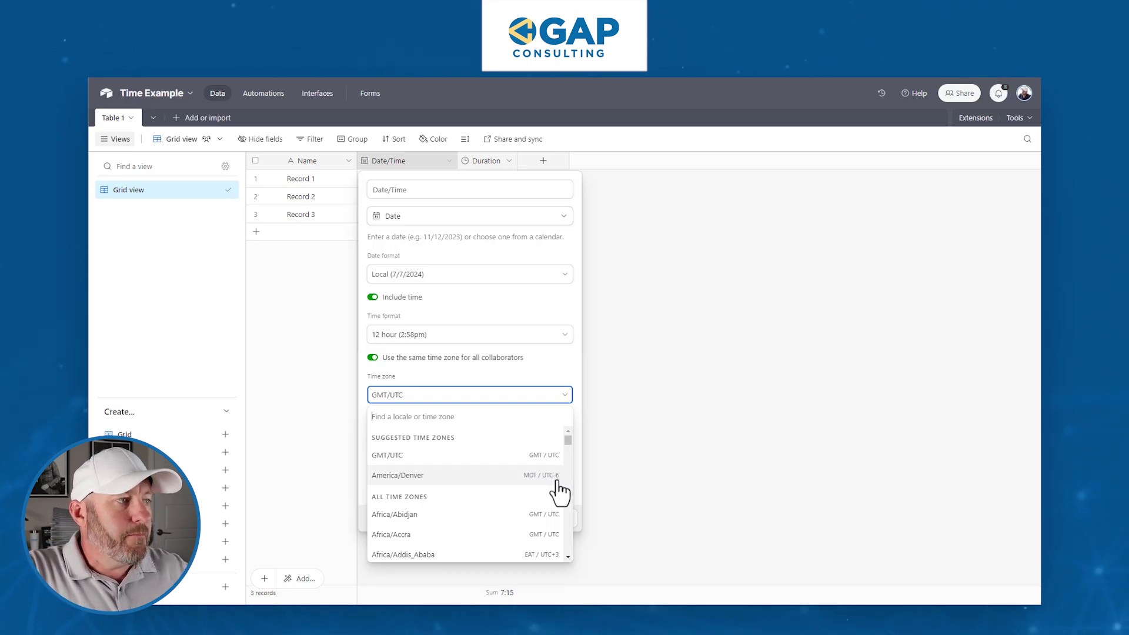
{"action": "scroll", "coordinate": [520, 500], "scroll_direction": "down", "scroll_amount": 2}
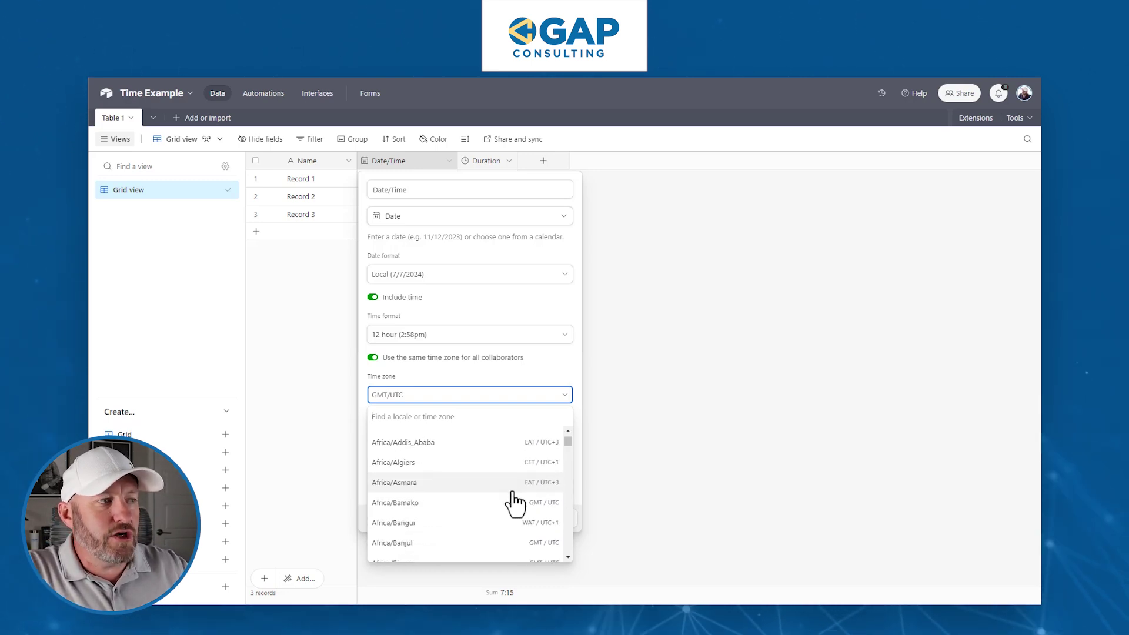
{"action": "scroll", "coordinate": [516, 501], "scroll_direction": "up", "scroll_amount": 3}
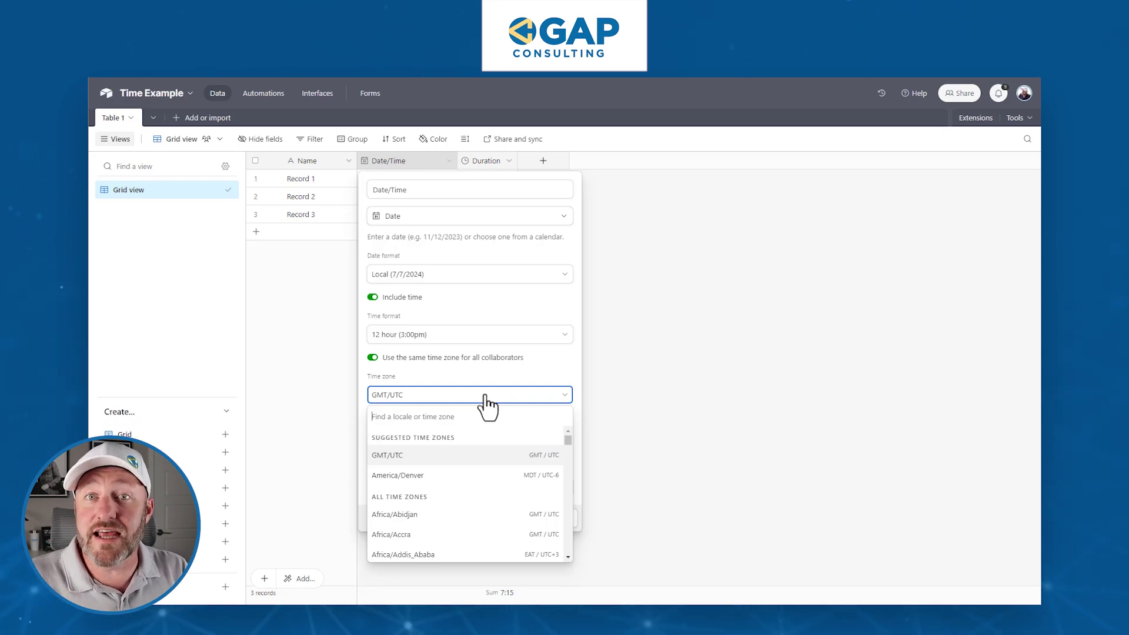
{"action": "type", "text": "los"}
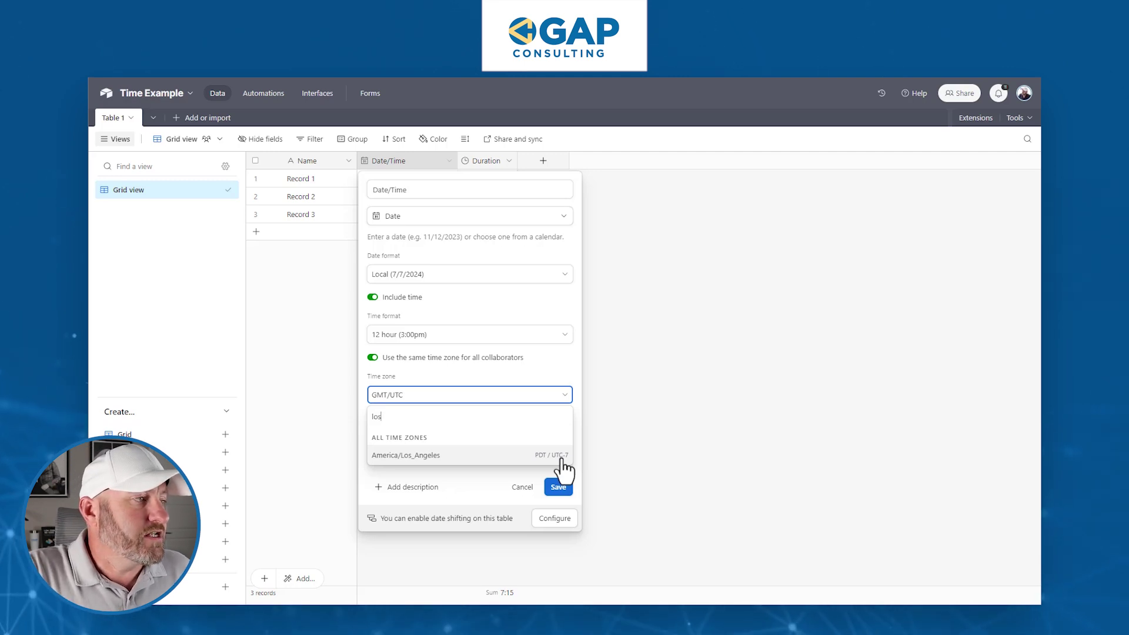
{"action": "left_click", "coordinate": [511, 458]}
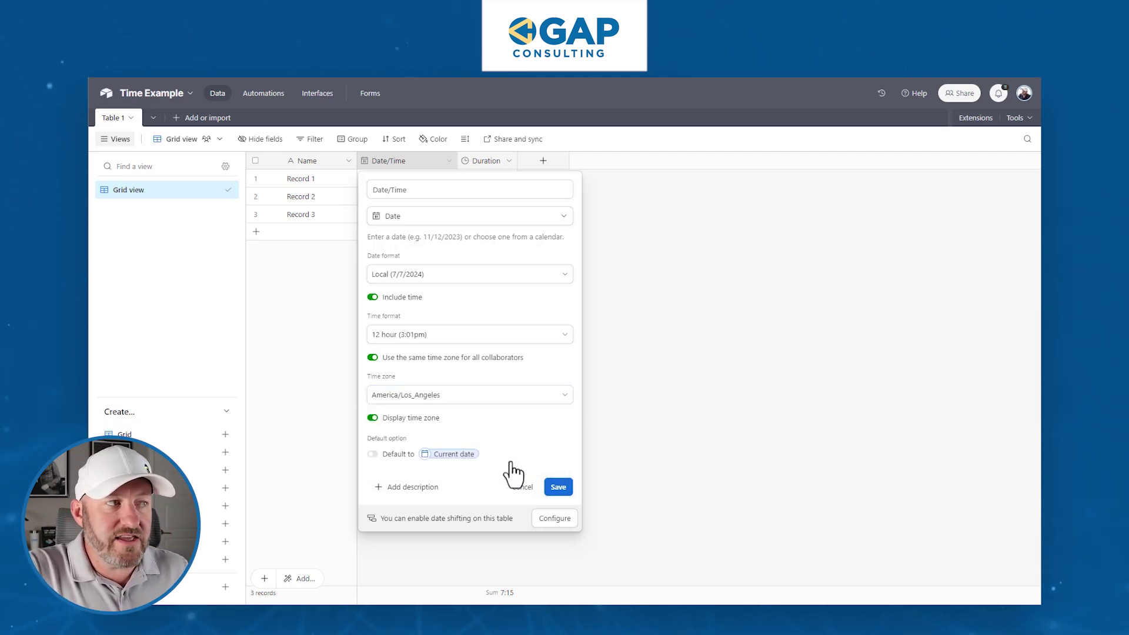
{"action": "left_click", "coordinate": [561, 493]}
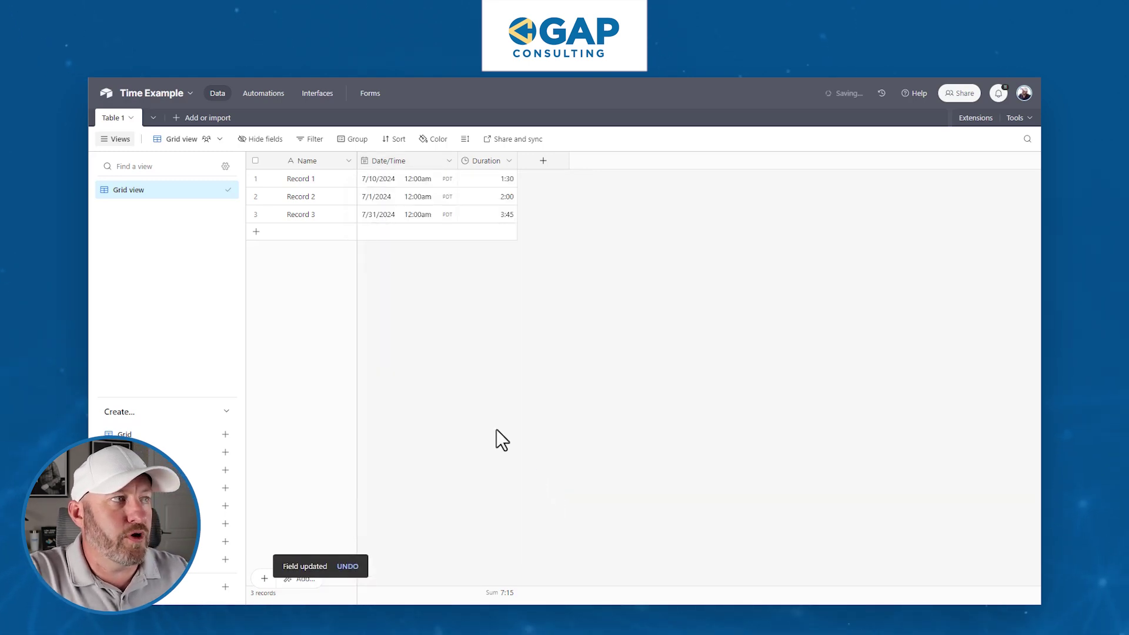
Step: Change Record 1's time from 12:00am to 8:00am by entering 8a
{"action": "left_click", "coordinate": [448, 182]}
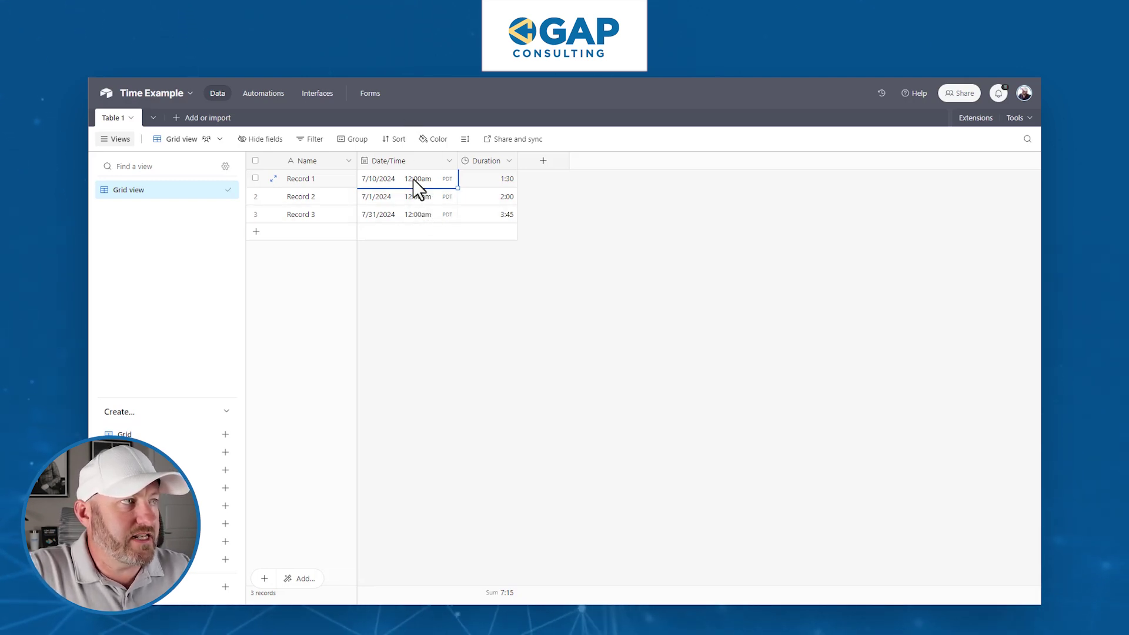
{"action": "left_click", "coordinate": [413, 179]}
{"action": "left_click", "coordinate": [418, 182]}
{"action": "double_click", "coordinate": [418, 183]}
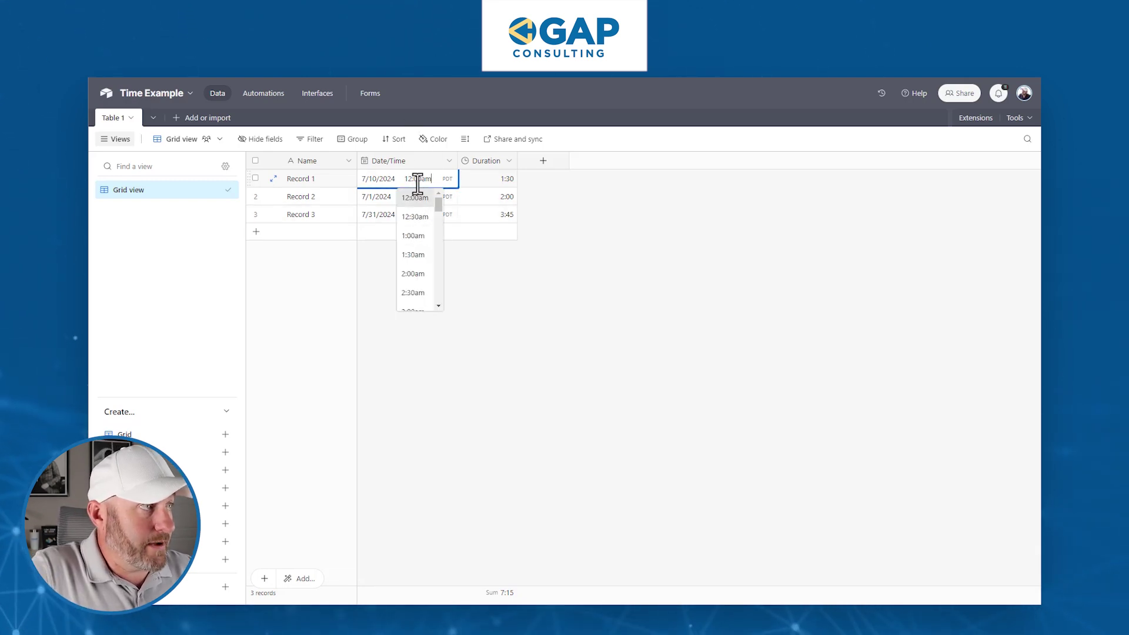
{"action": "type", "text": "8a"}
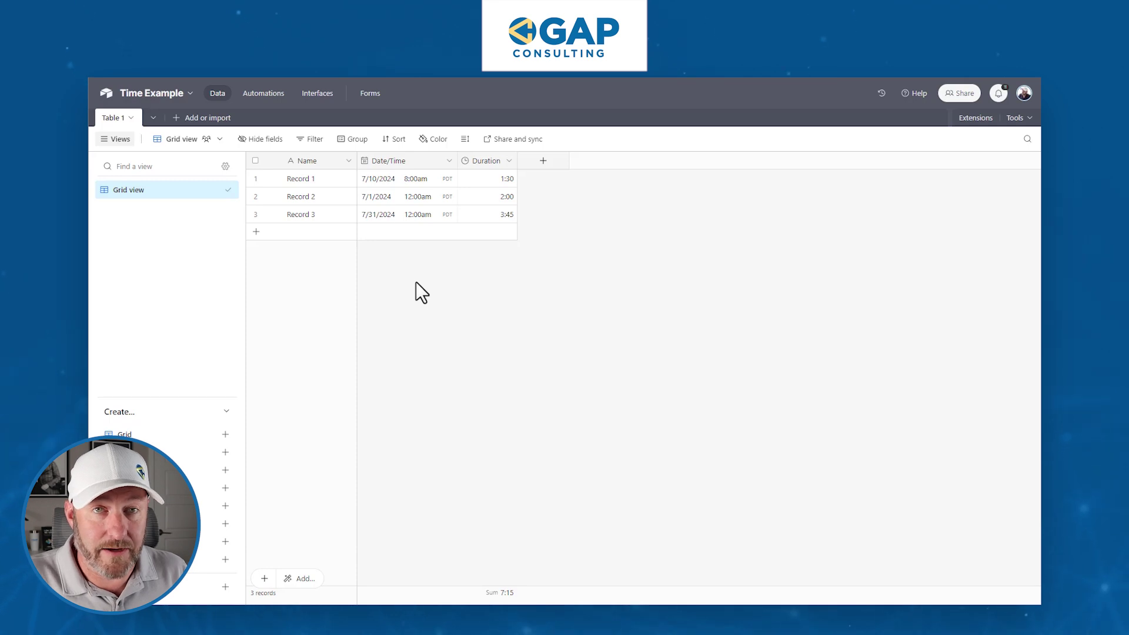
Step: Turn off the shared collaborator time zone on Date/Time and save, so times show in local MDT
{"action": "double_click", "coordinate": [421, 163]}
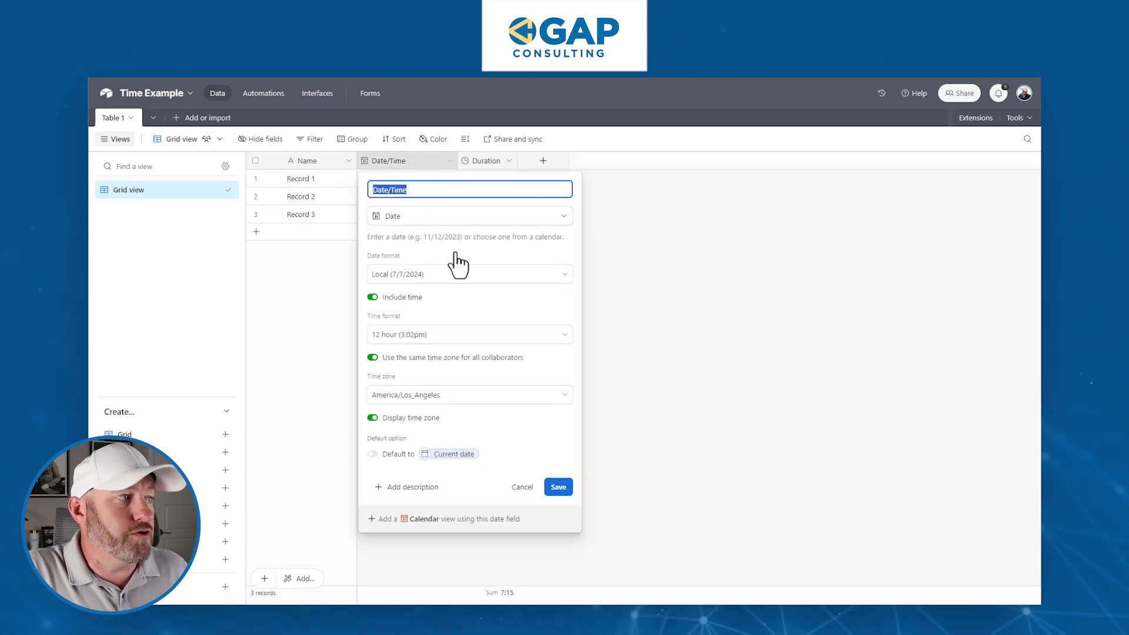
{"action": "left_click", "coordinate": [425, 358]}
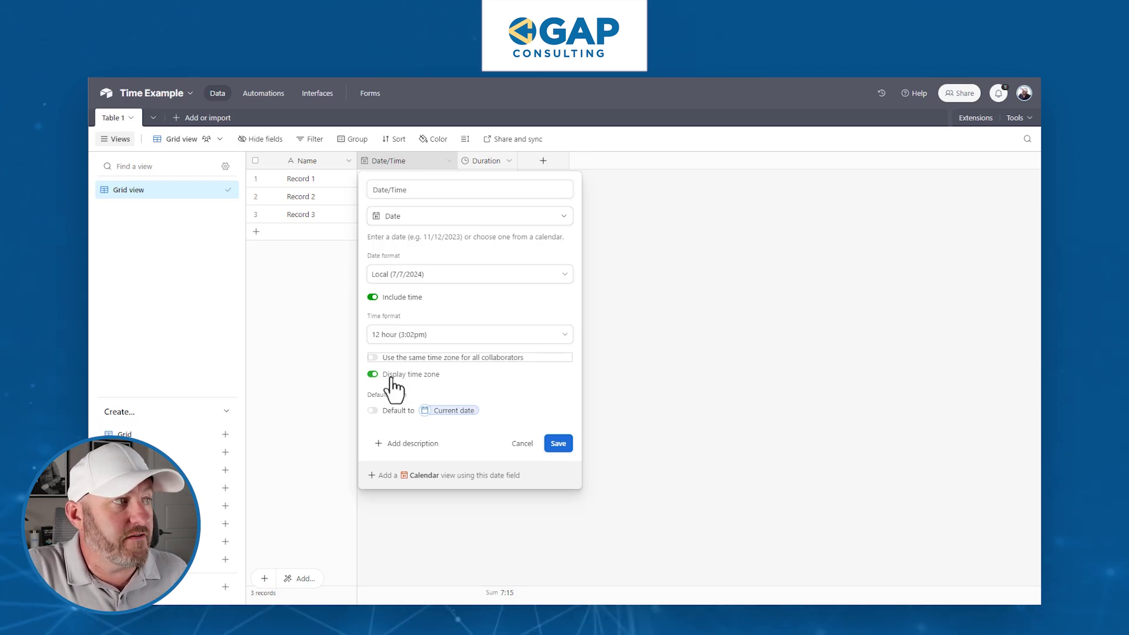
{"action": "left_click", "coordinate": [560, 444]}
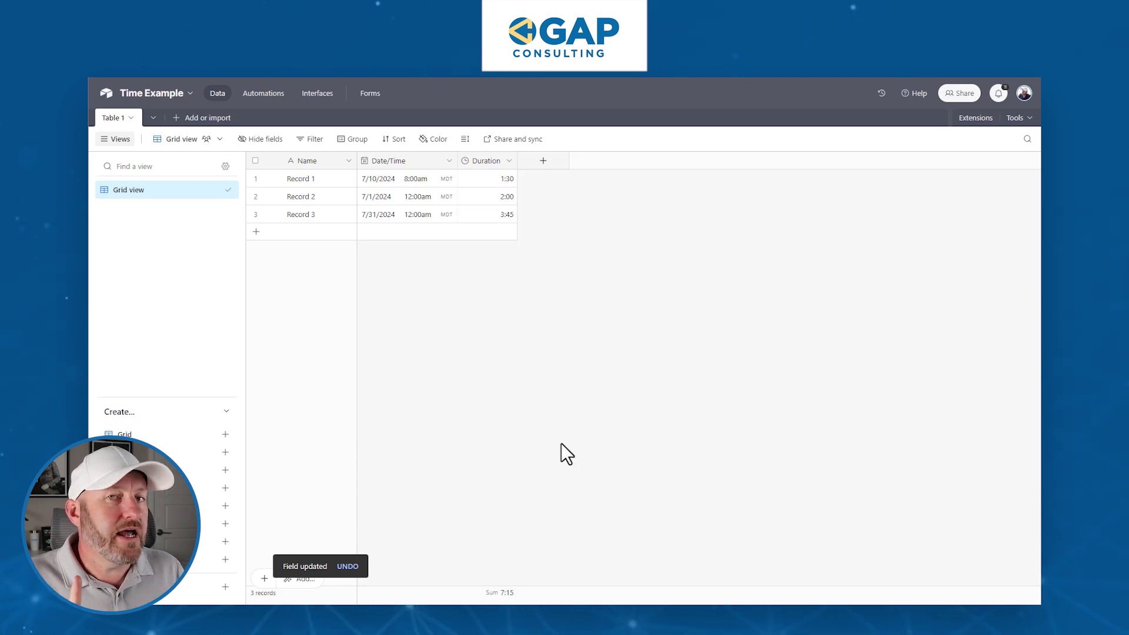
{"action": "left_click", "coordinate": [420, 179]}
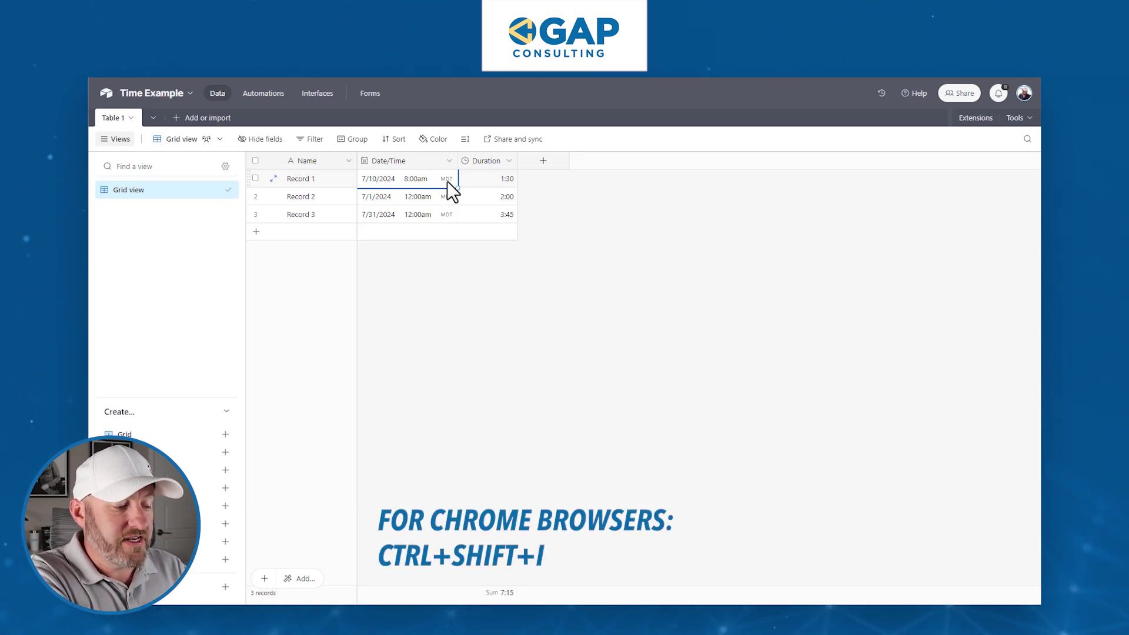
{"action": "key", "text": "ctrl+shift+i"}
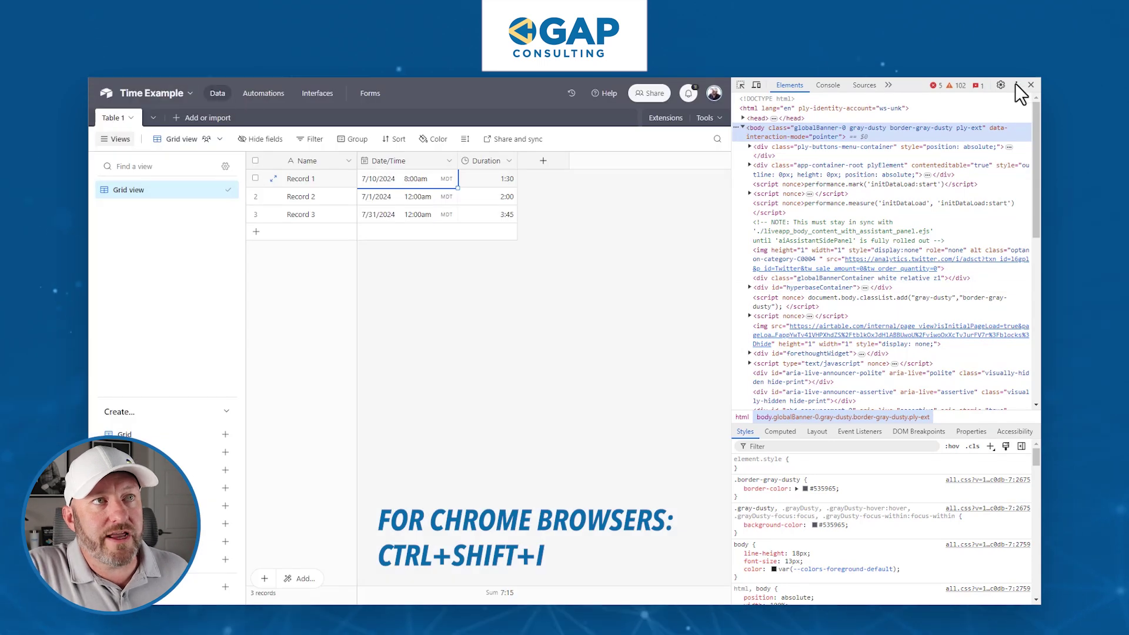
Step: Set the DevTools Sensors location override to San Francisco
{"action": "left_click", "coordinate": [1015, 84]}
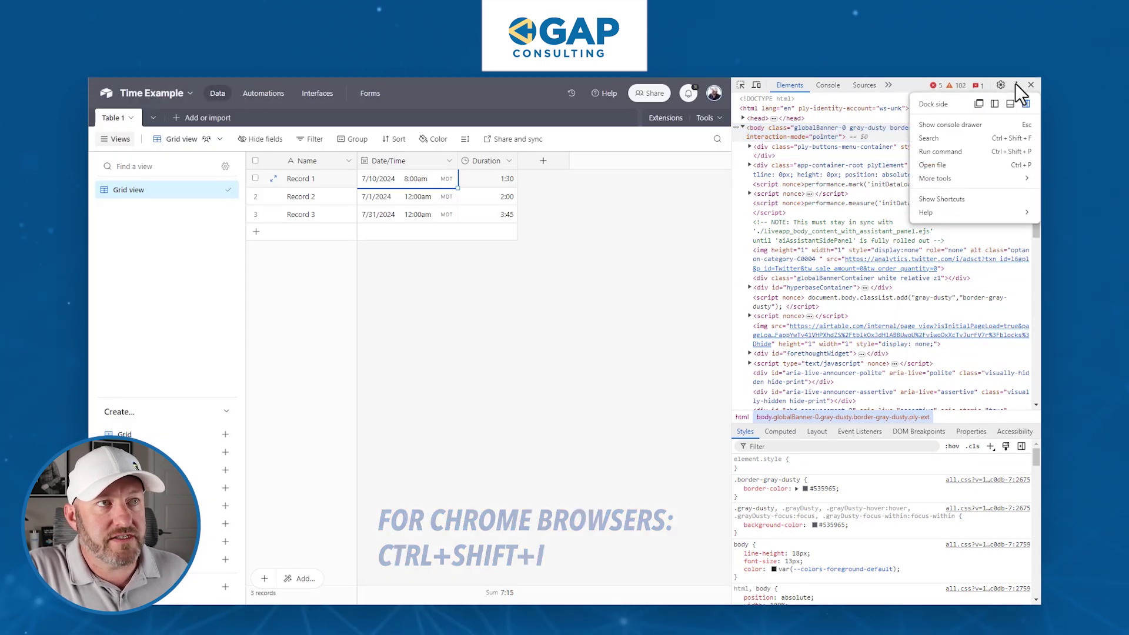
{"action": "mouse_move", "coordinate": [1004, 178]}
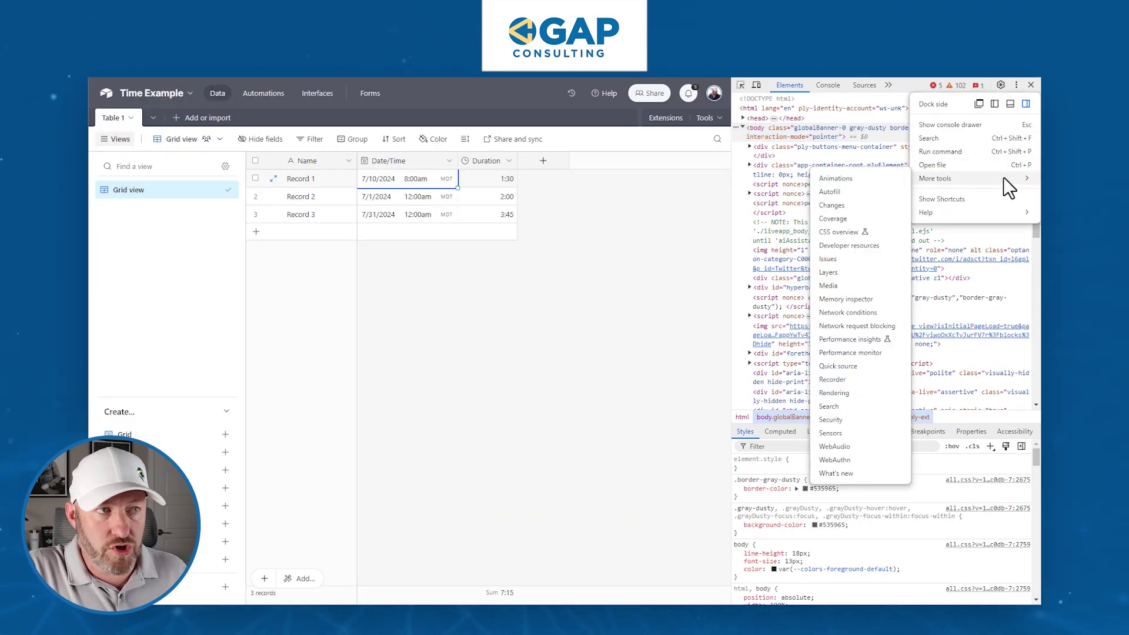
{"action": "left_click", "coordinate": [855, 435]}
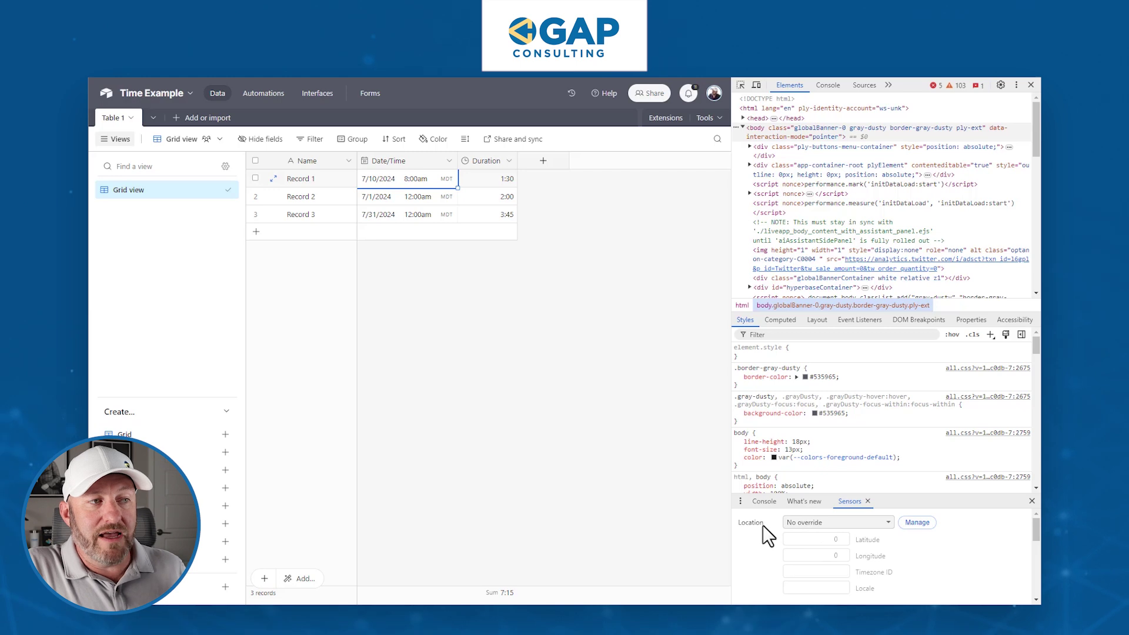
{"action": "left_click", "coordinate": [835, 521]}
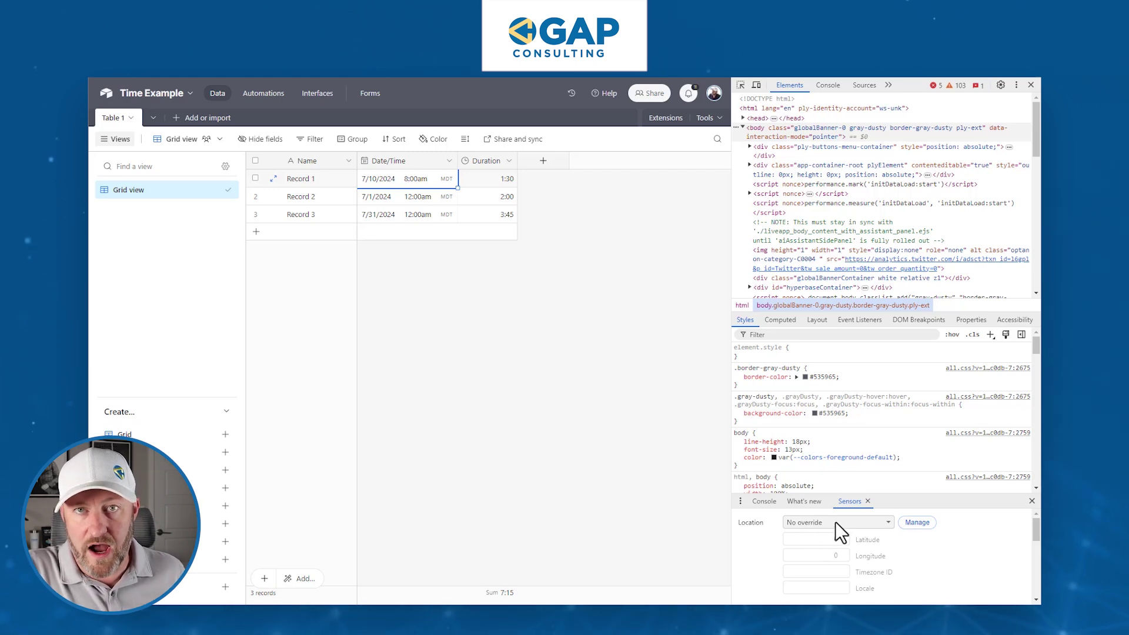
{"action": "left_click", "coordinate": [834, 521]}
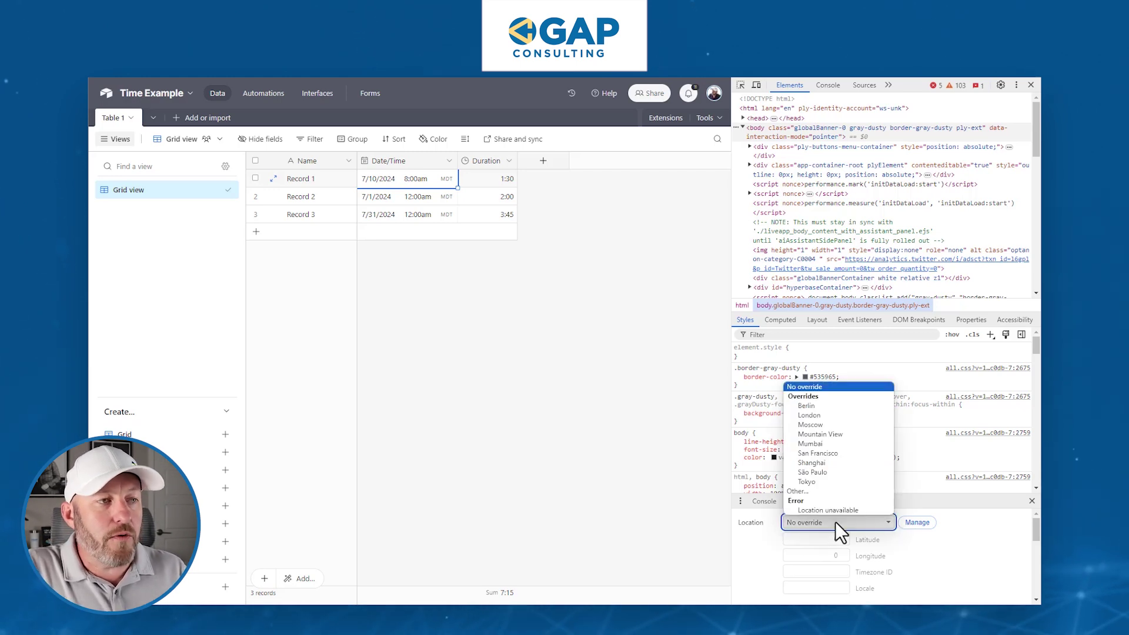
{"action": "left_click", "coordinate": [831, 454]}
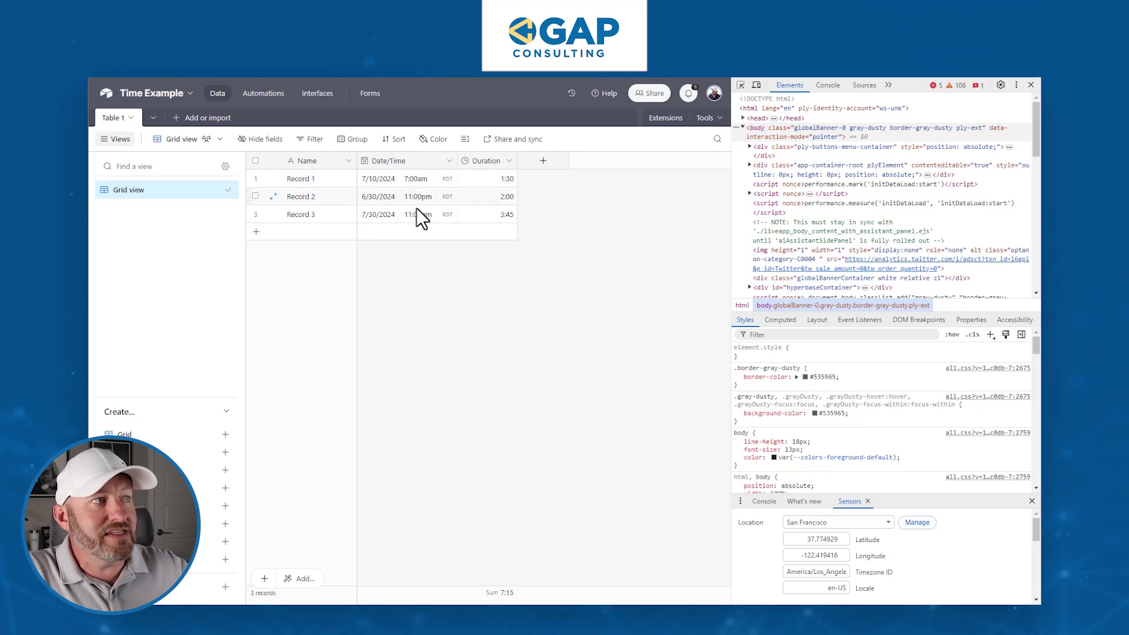
{"action": "double_click", "coordinate": [418, 160]}
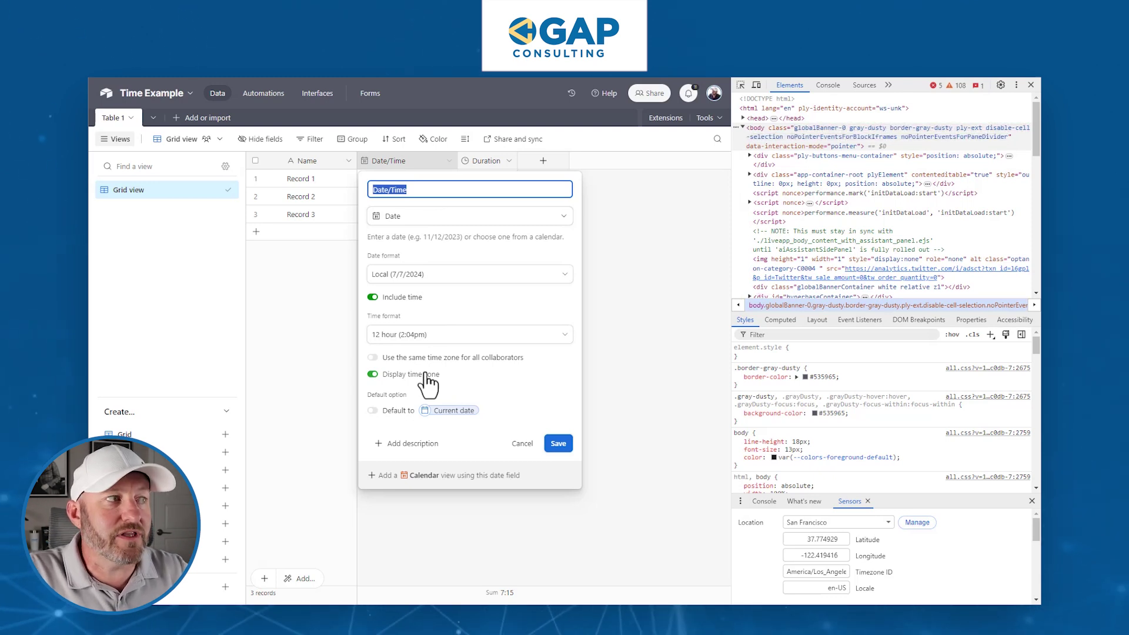
{"action": "left_click", "coordinate": [649, 337]}
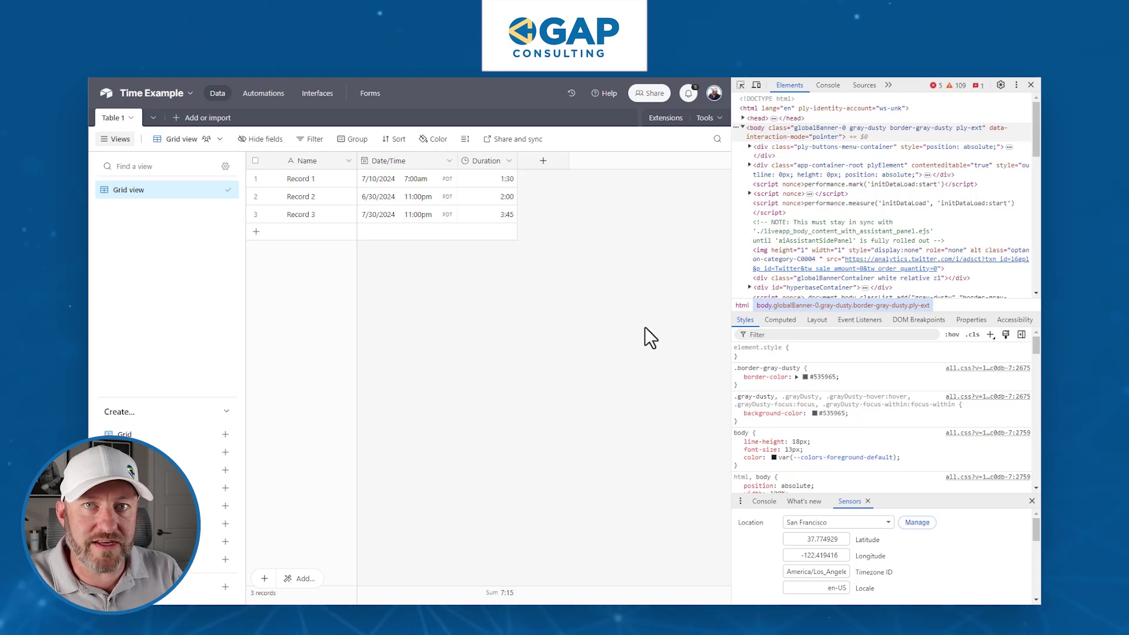
{"action": "double_click", "coordinate": [422, 164]}
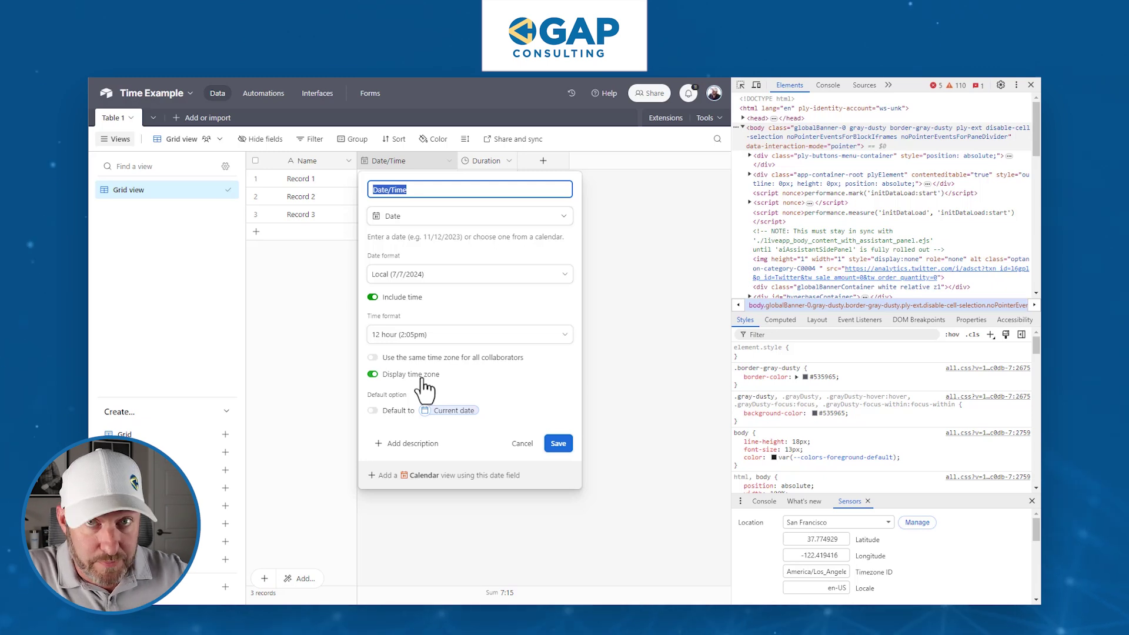
{"action": "left_click", "coordinate": [683, 337]}
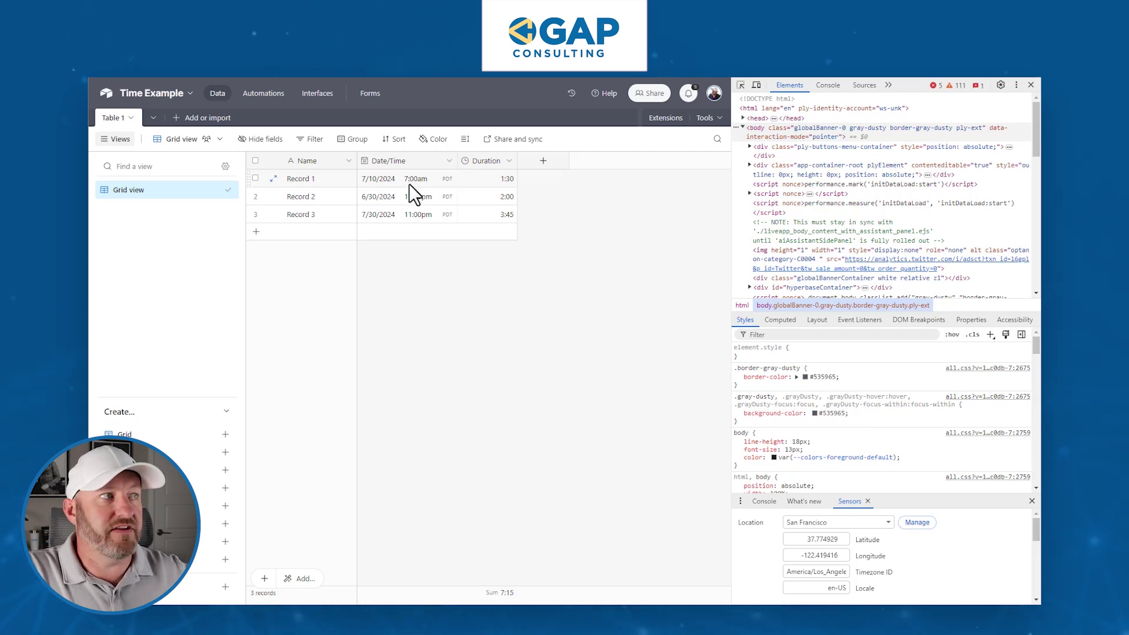
Step: Reset the Sensors location to No override and close DevTools with F12
{"action": "left_click", "coordinate": [876, 522]}
{"action": "left_click", "coordinate": [806, 387]}
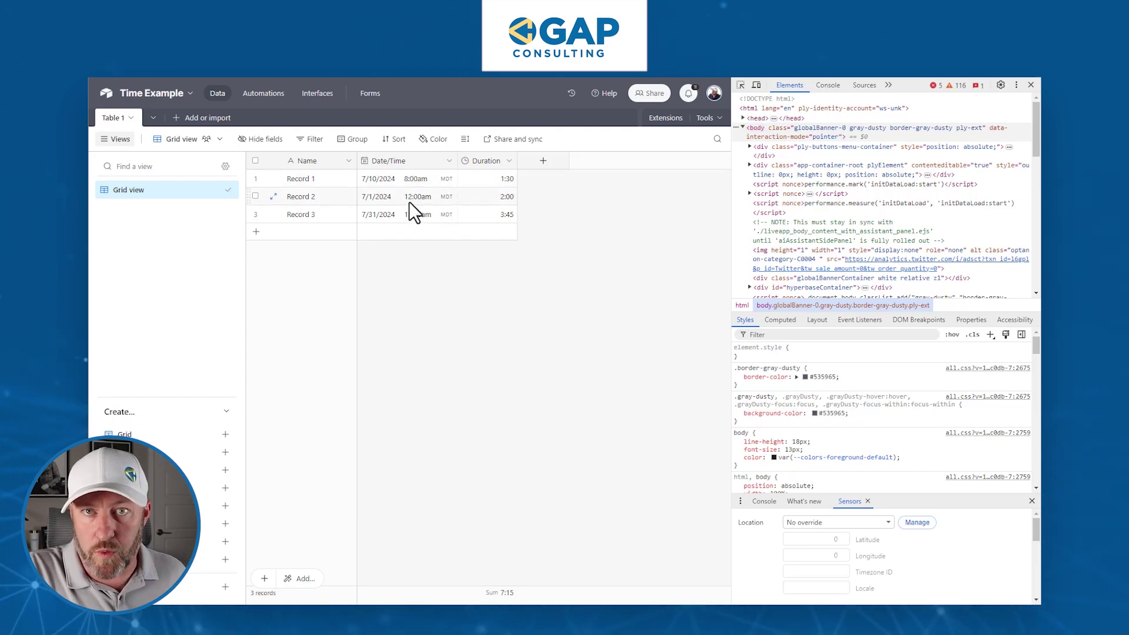
{"action": "key", "text": "F12"}
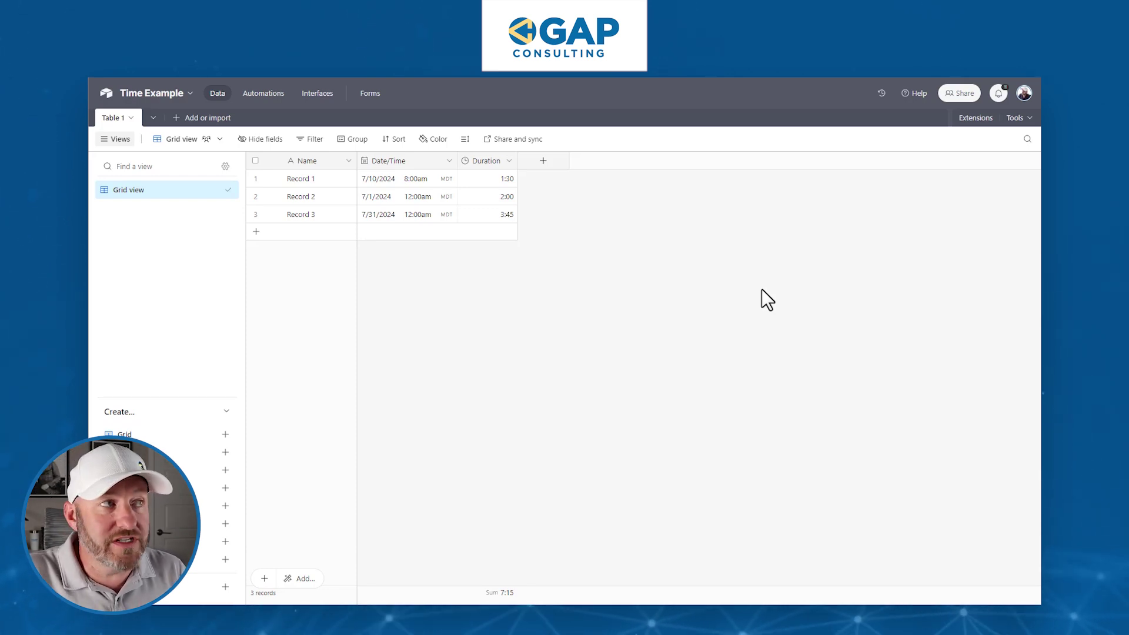
Step: Save the Duration field with its existing precision and h:mm format left unchanged
{"action": "double_click", "coordinate": [485, 162]}
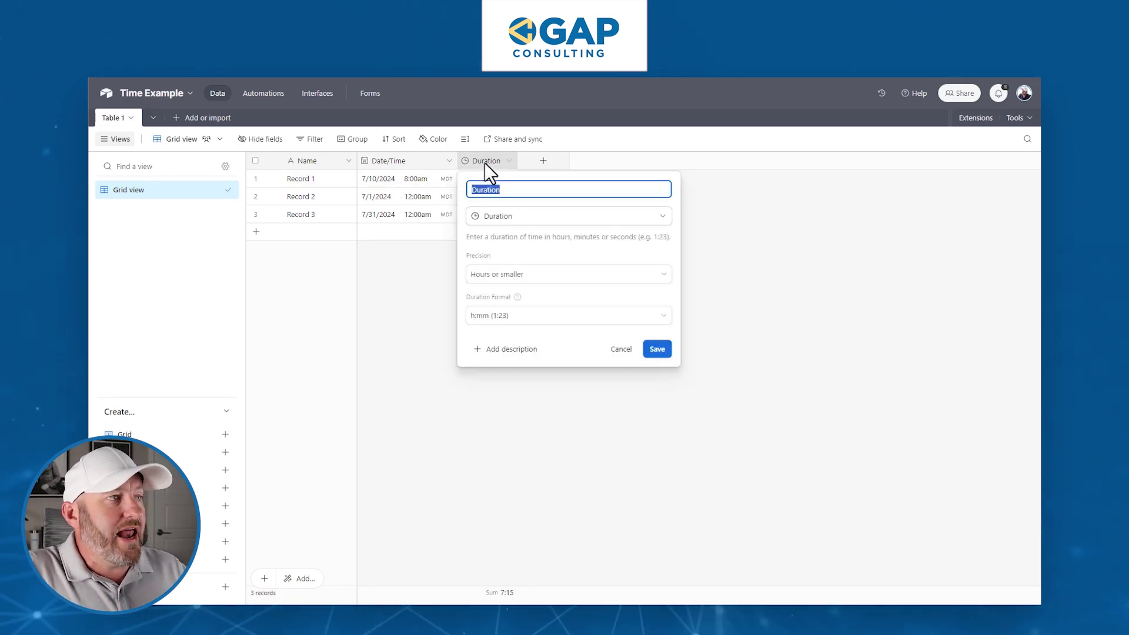
{"action": "left_click", "coordinate": [521, 275]}
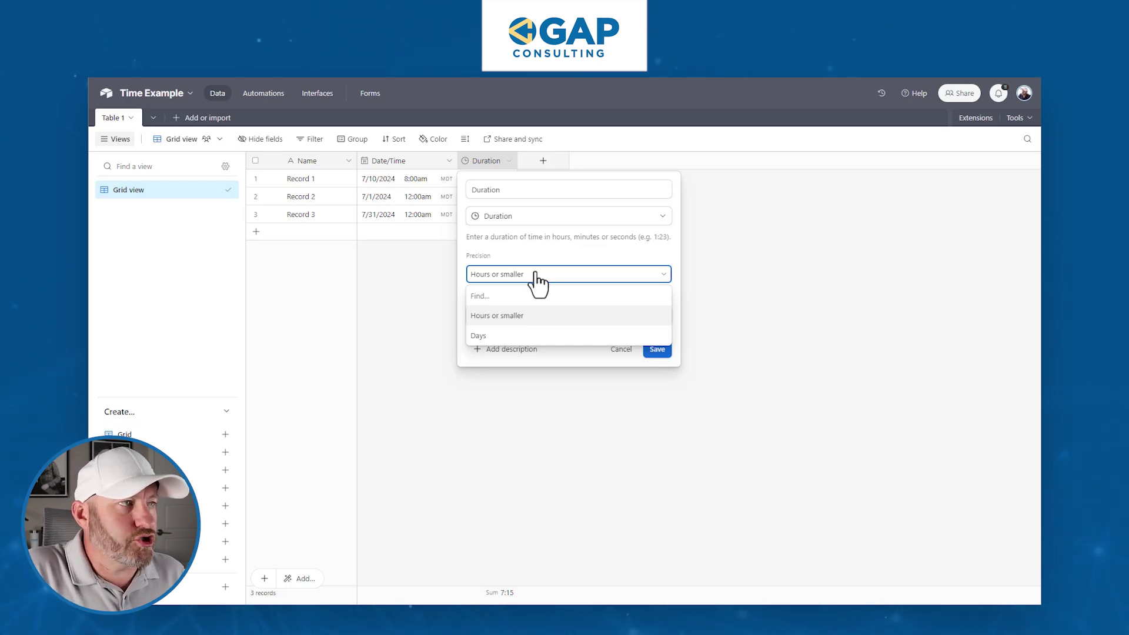
{"action": "left_click", "coordinate": [559, 271]}
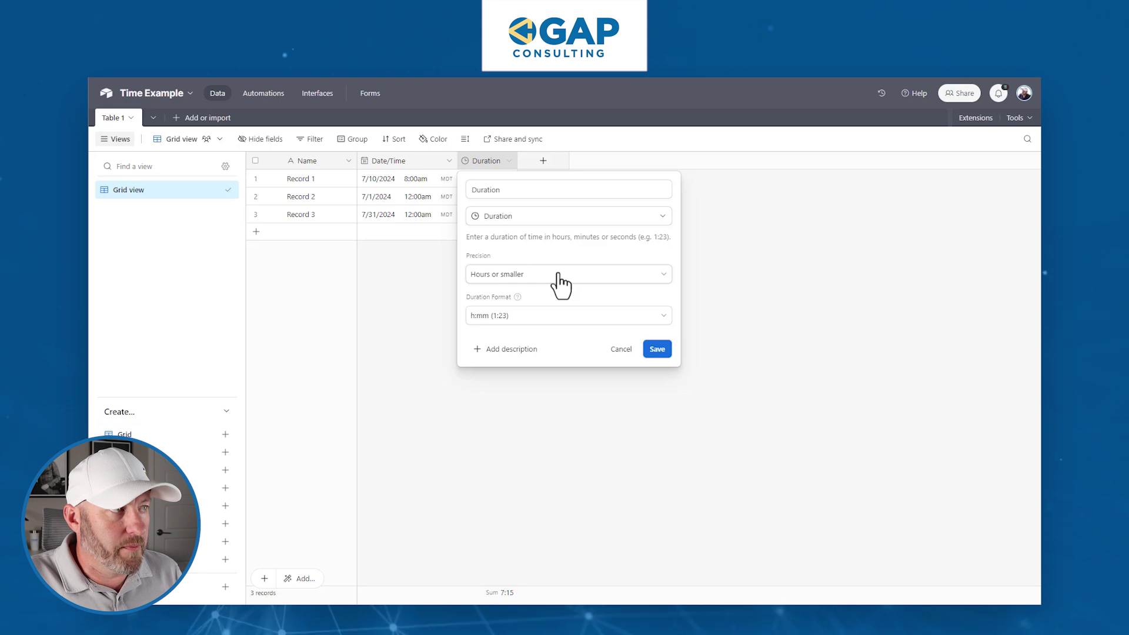
{"action": "left_click", "coordinate": [553, 317]}
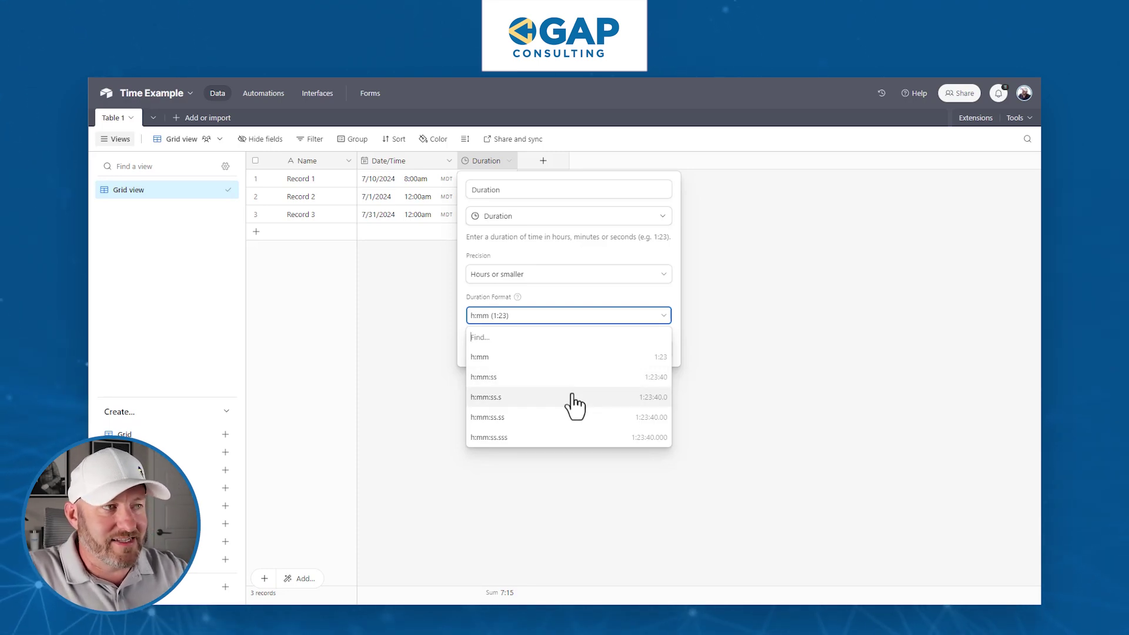
{"action": "left_click", "coordinate": [768, 438]}
{"action": "left_click", "coordinate": [657, 349]}
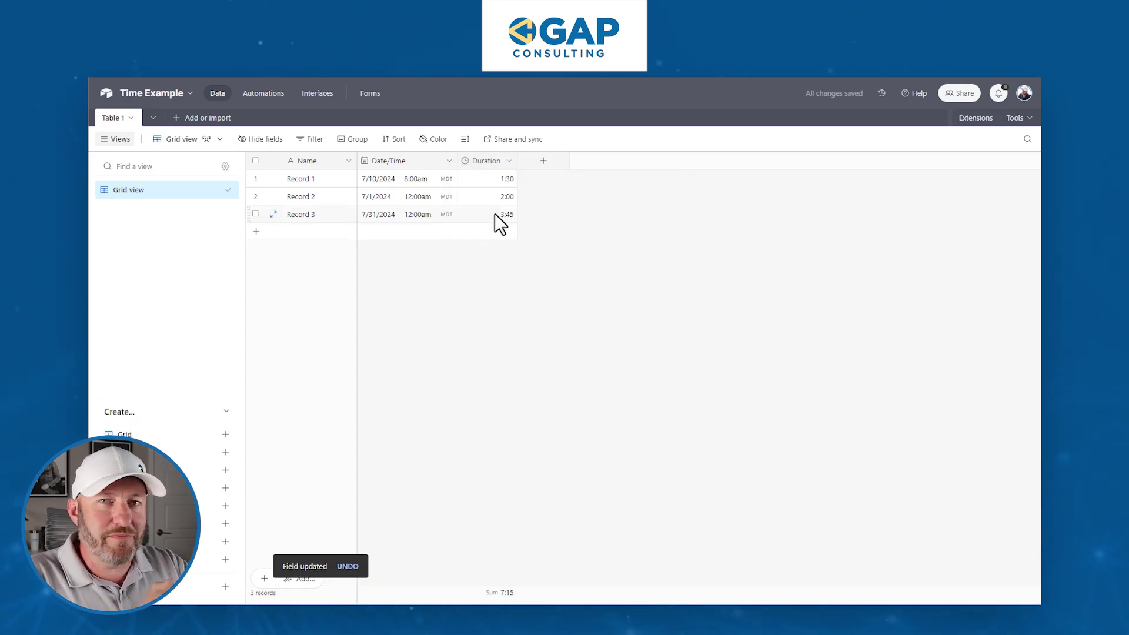
Step: Add a new Formula field named 'Display Time as Number'
{"action": "left_click", "coordinate": [553, 165]}
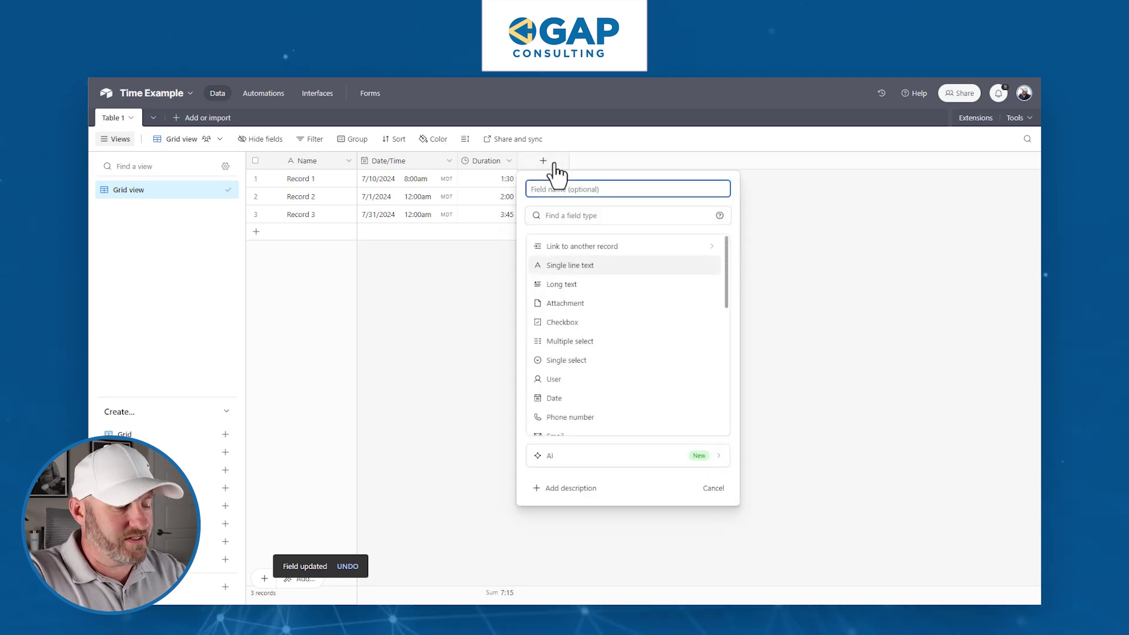
{"action": "type", "text": "Display Time as Number"}
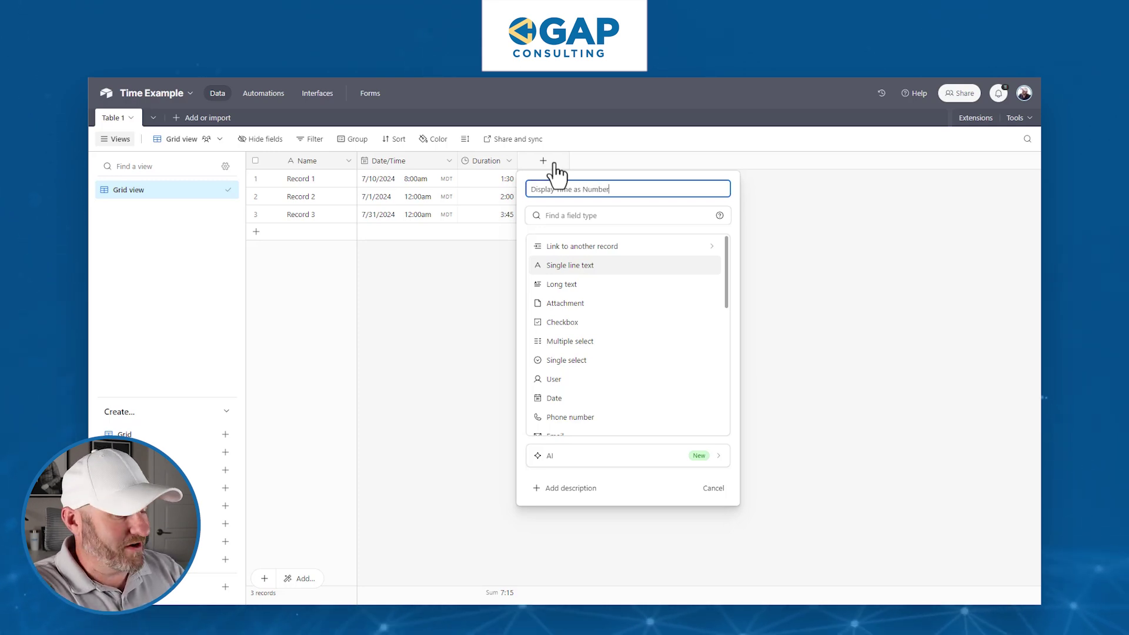
{"action": "key", "text": "Tab"}
{"action": "type", "text": "for"}
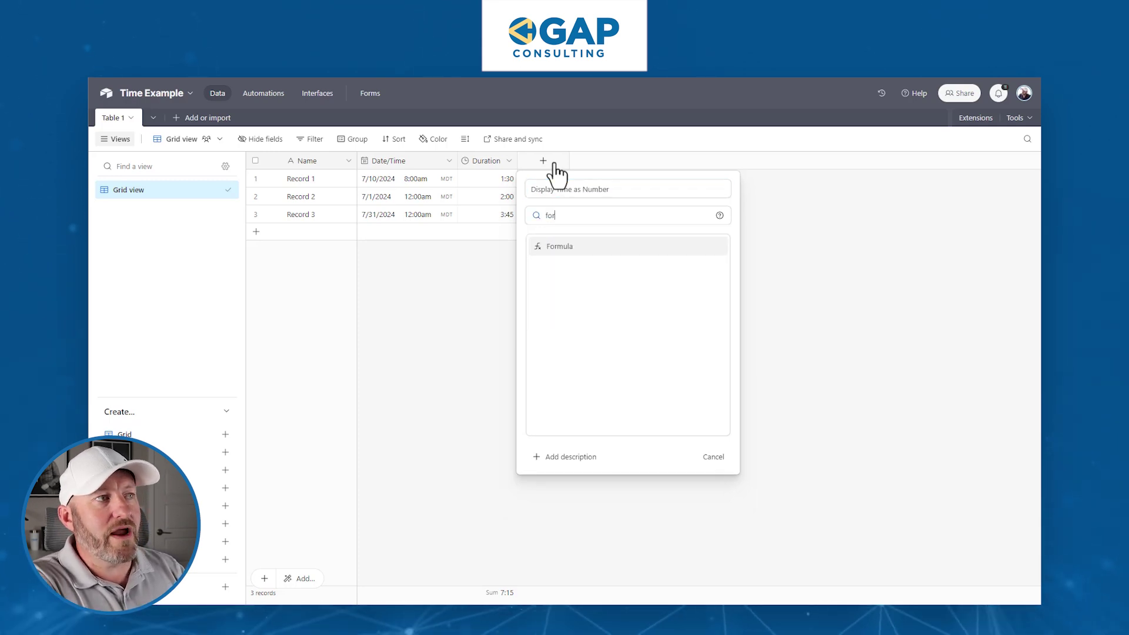
{"action": "left_click", "coordinate": [563, 247]}
Step: Set the formula to the Duration field, create it, and check Record 1's 5400 against its Duration
{"action": "type", "text": "dura"}
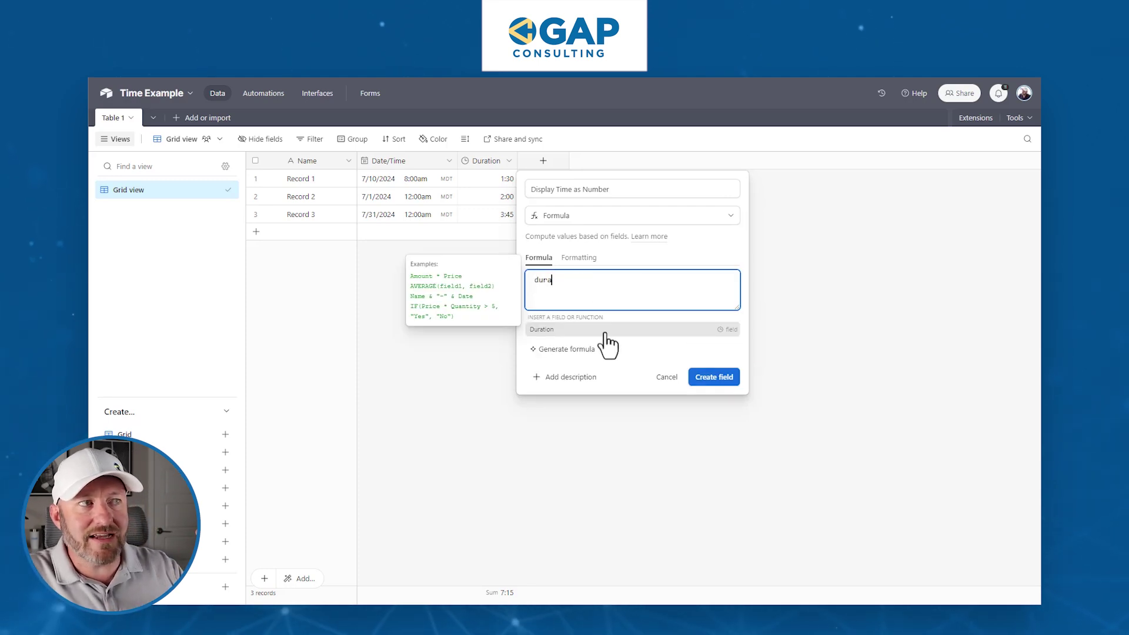
{"action": "left_click", "coordinate": [605, 331]}
{"action": "left_click", "coordinate": [720, 354]}
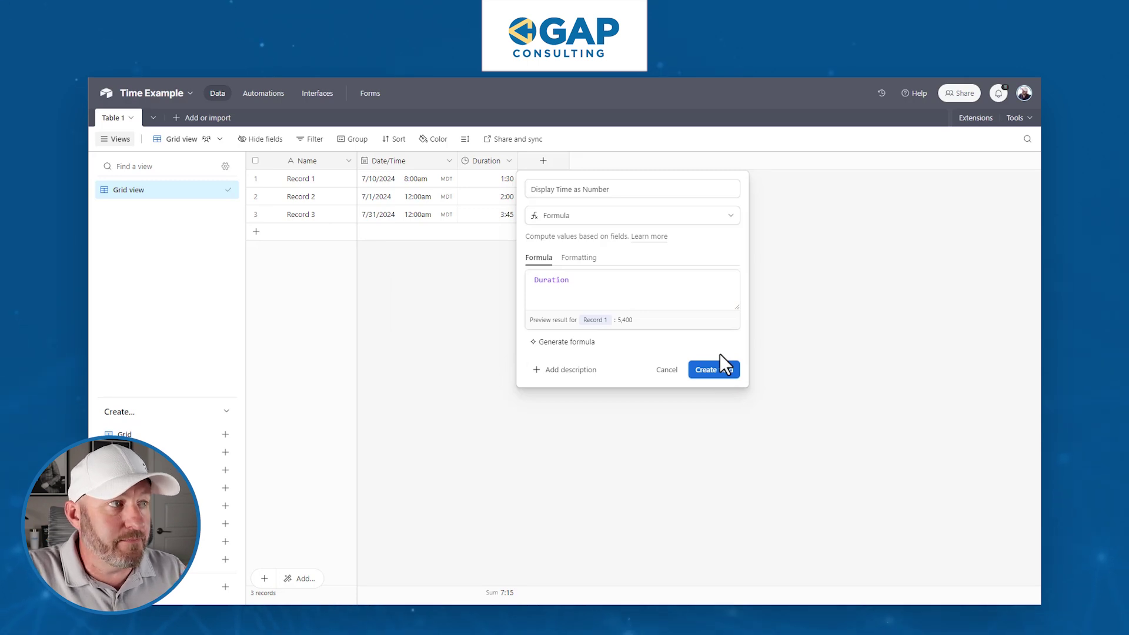
{"action": "left_click", "coordinate": [718, 370]}
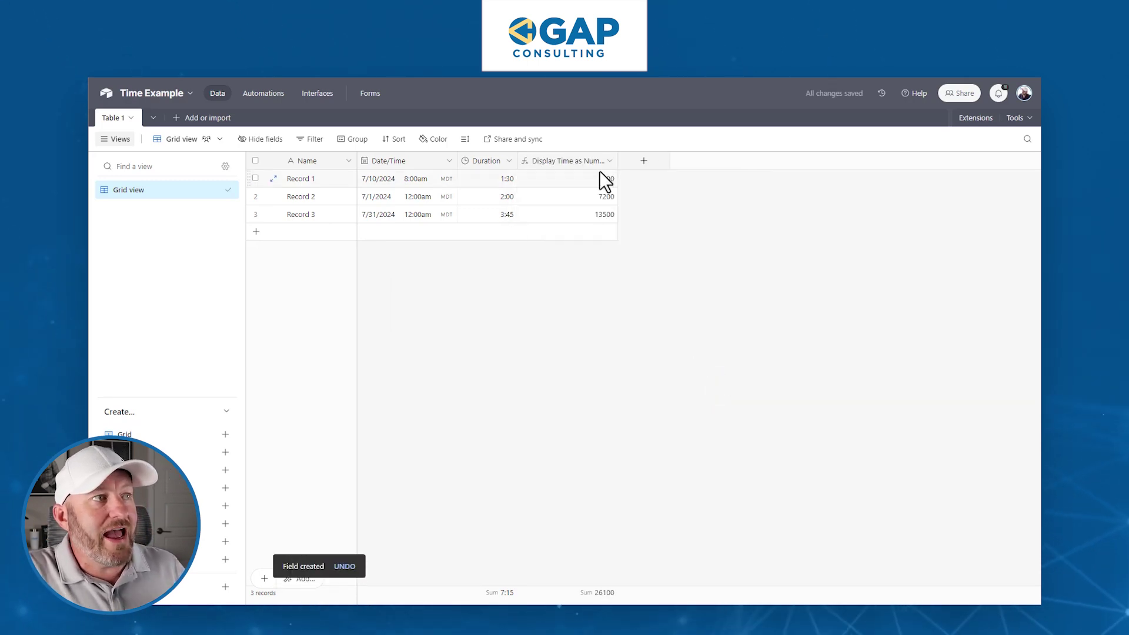
{"action": "left_click", "coordinate": [578, 181]}
{"action": "left_click", "coordinate": [485, 181]}
{"action": "left_click", "coordinate": [534, 185]}
Step: Check Record 1's Duration of 1:30 and widen the Display Time as Number column
{"action": "left_click", "coordinate": [492, 182]}
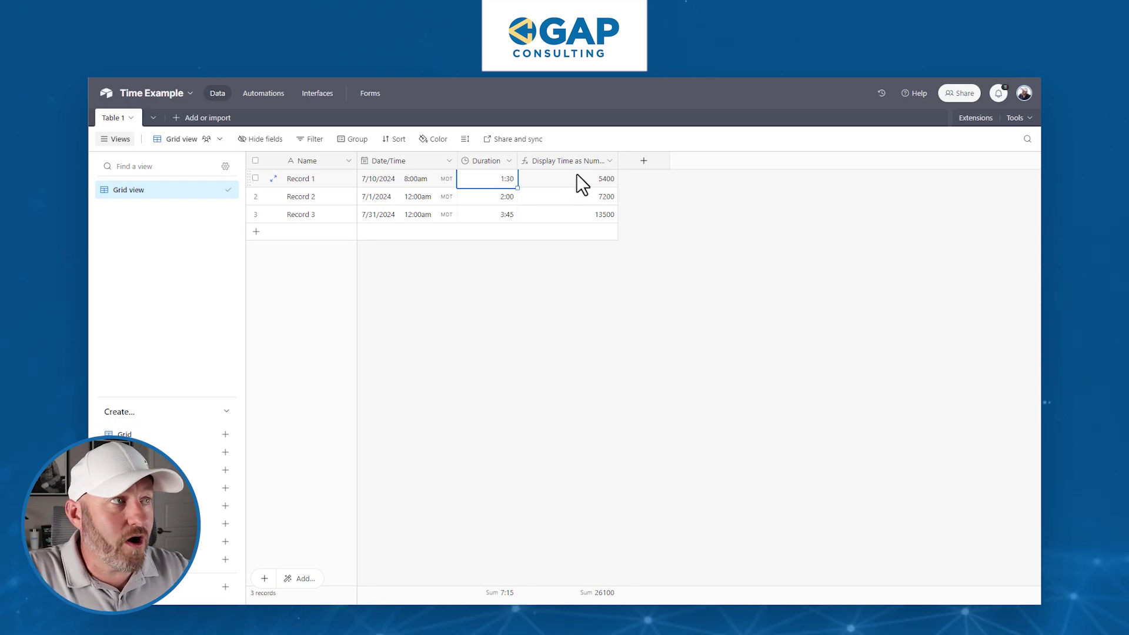
{"action": "left_click_drag", "start_coordinate": [618, 159], "coordinate": [624, 159]}
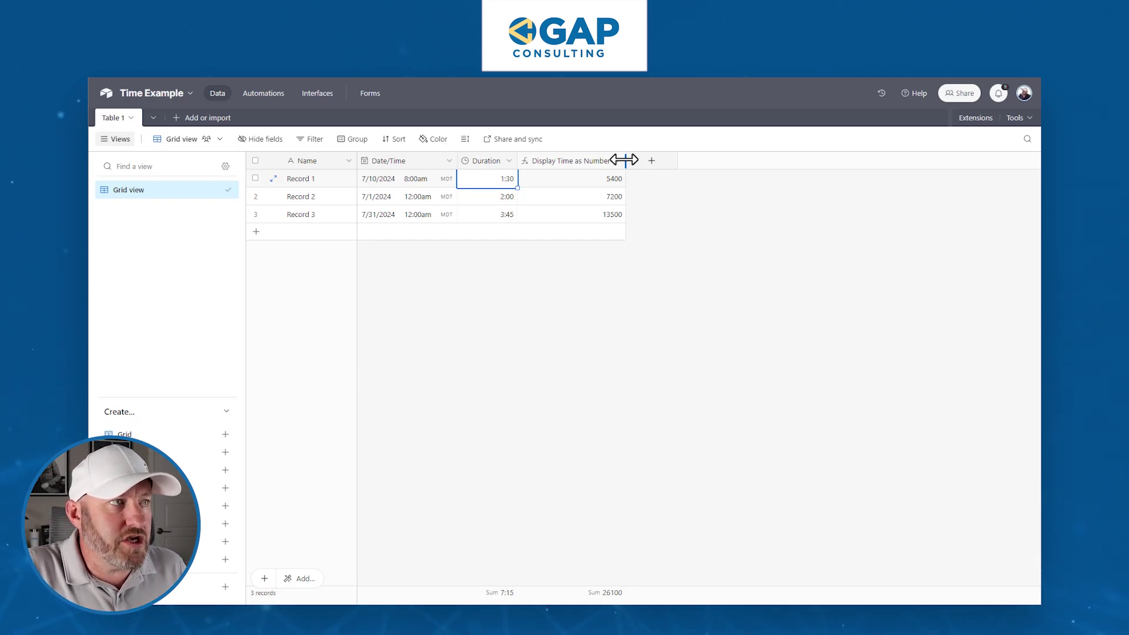
Step: Change the Display Time as Number formula to Duration/60/60, giving rounded hours 2, 2 and 4
{"action": "double_click", "coordinate": [574, 160]}
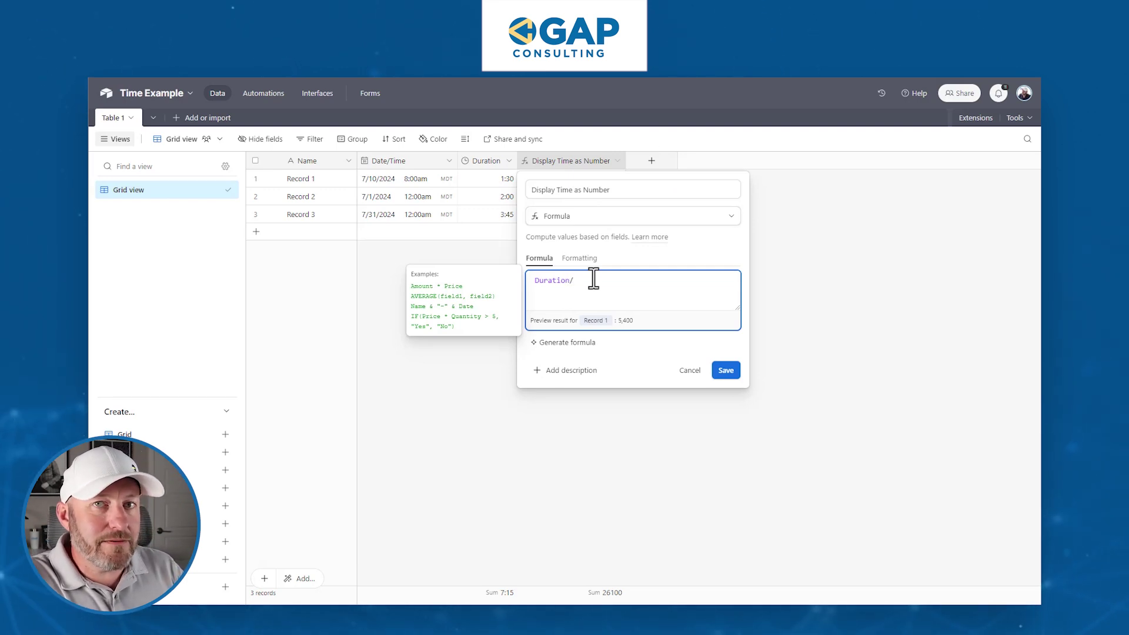
{"action": "type", "text": "/60"}
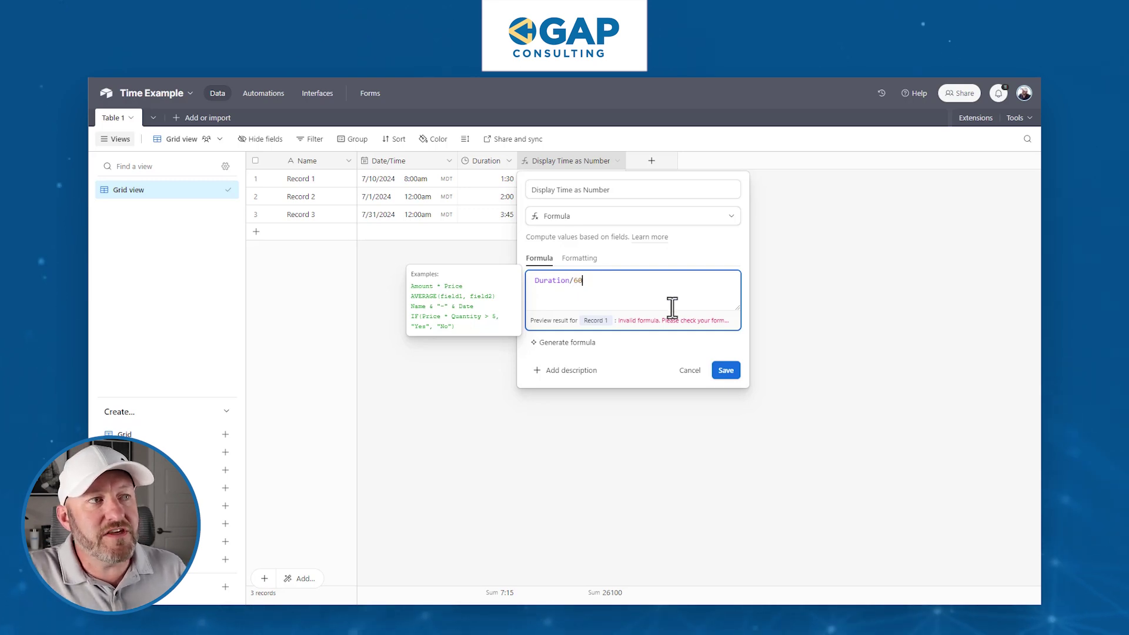
{"action": "left_click", "coordinate": [726, 370]}
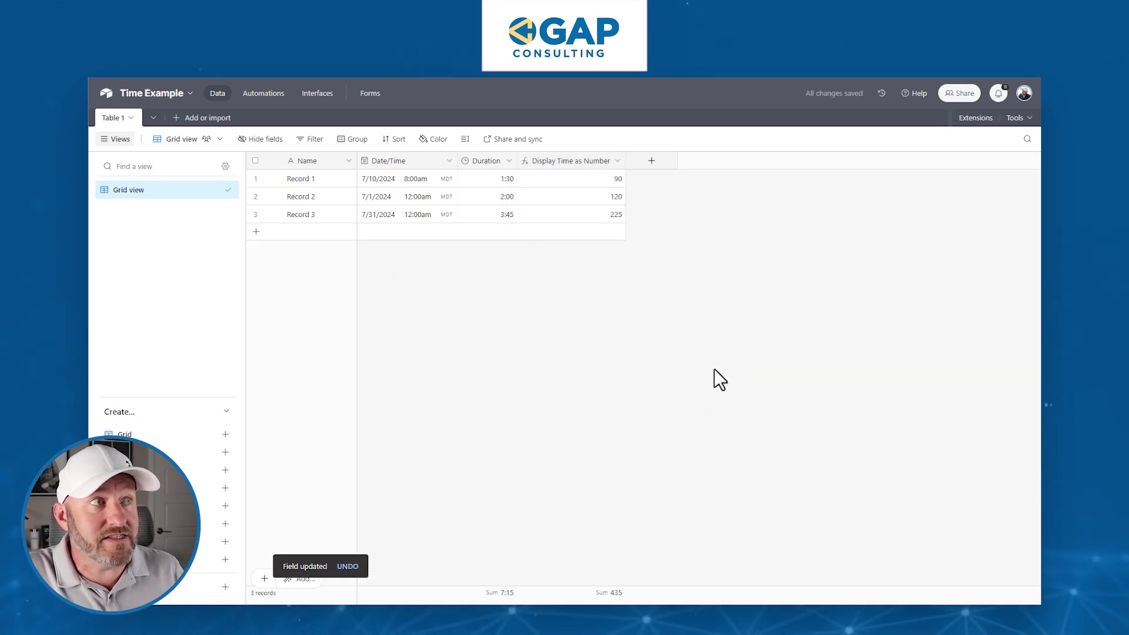
{"action": "double_click", "coordinate": [580, 164]}
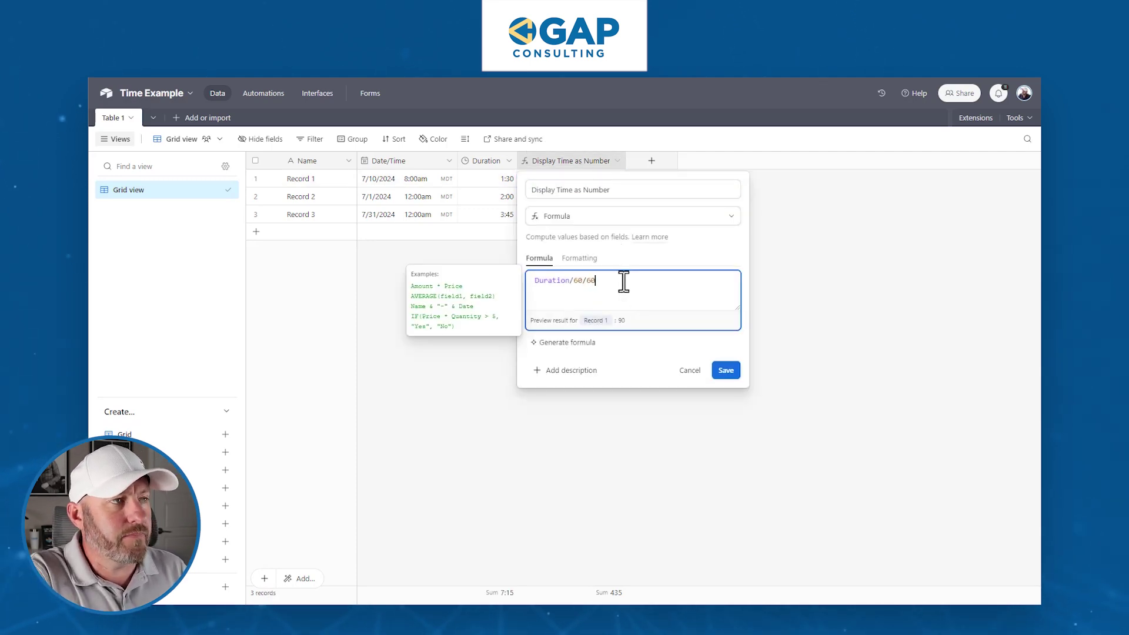
{"action": "left_click", "coordinate": [721, 370]}
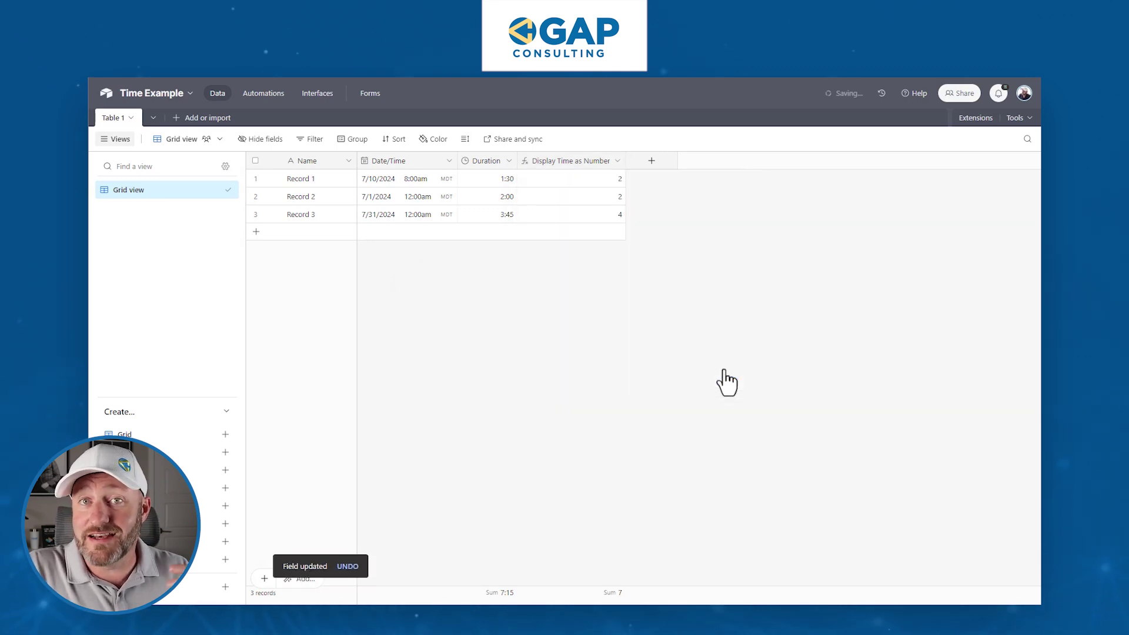
{"action": "left_click", "coordinate": [585, 182]}
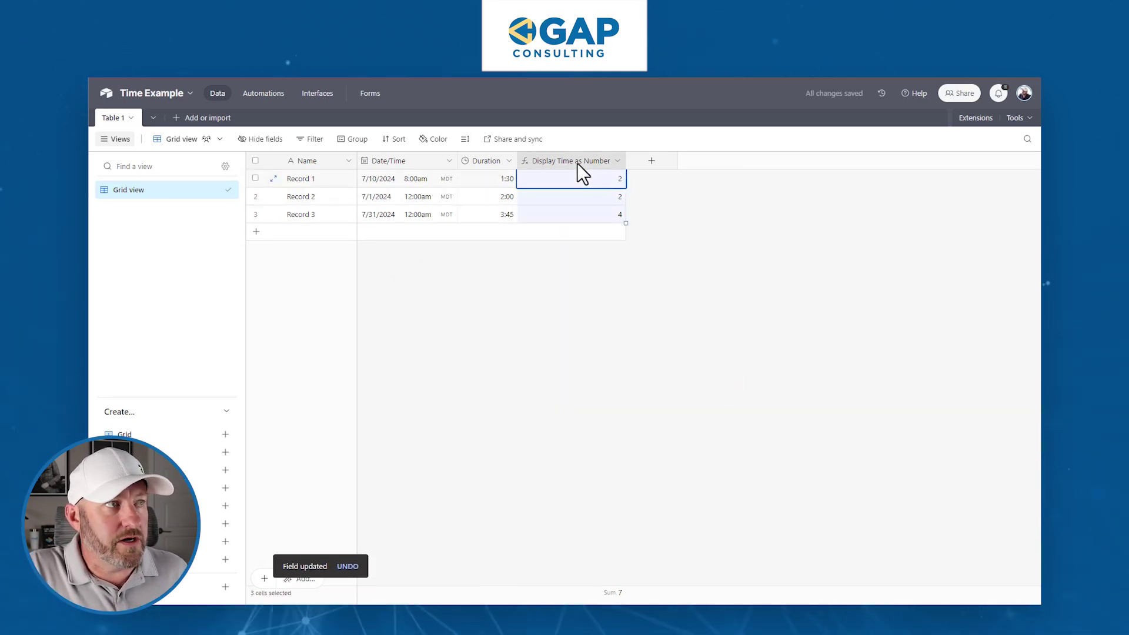
Step: Format the Display Time as Number field with 2 decimal places
{"action": "double_click", "coordinate": [576, 164]}
{"action": "left_click", "coordinate": [578, 259]}
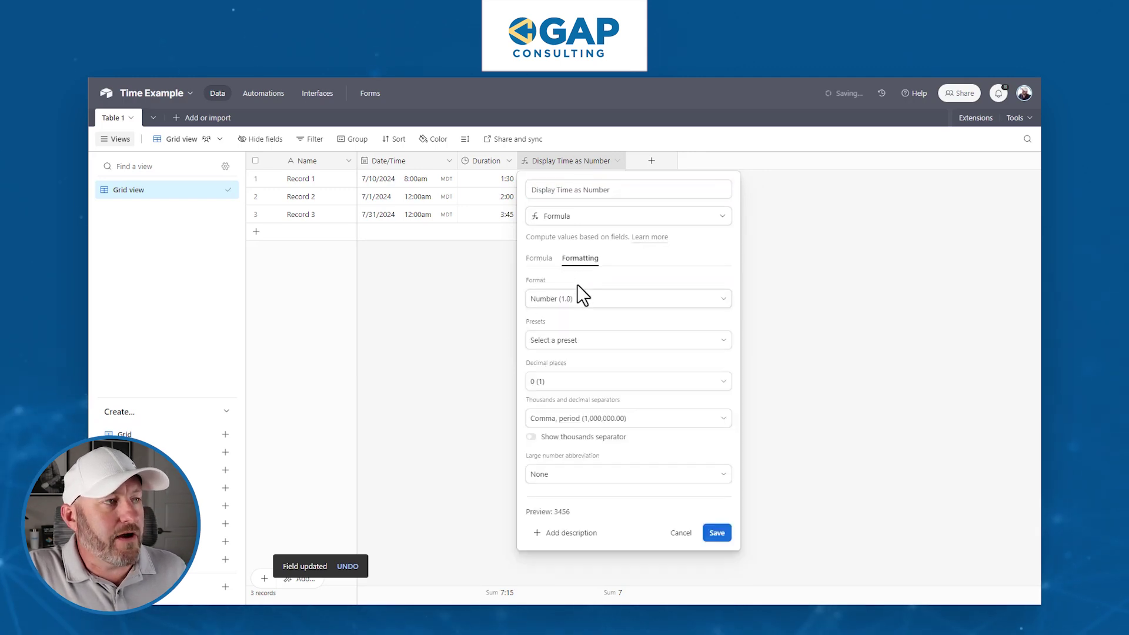
{"action": "left_click", "coordinate": [573, 382]}
{"action": "left_click", "coordinate": [572, 464]}
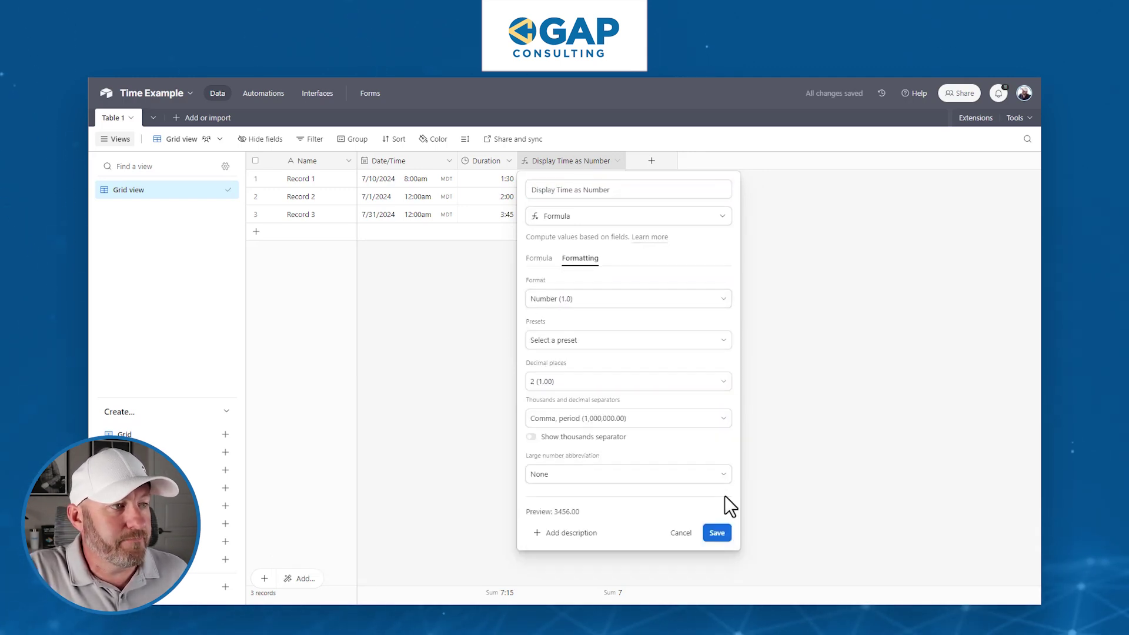
{"action": "left_click", "coordinate": [717, 533]}
Step: Compare Record 1's 1:30 Duration with 1.50 hours, then reopen the field's settings
{"action": "left_click", "coordinate": [580, 179]}
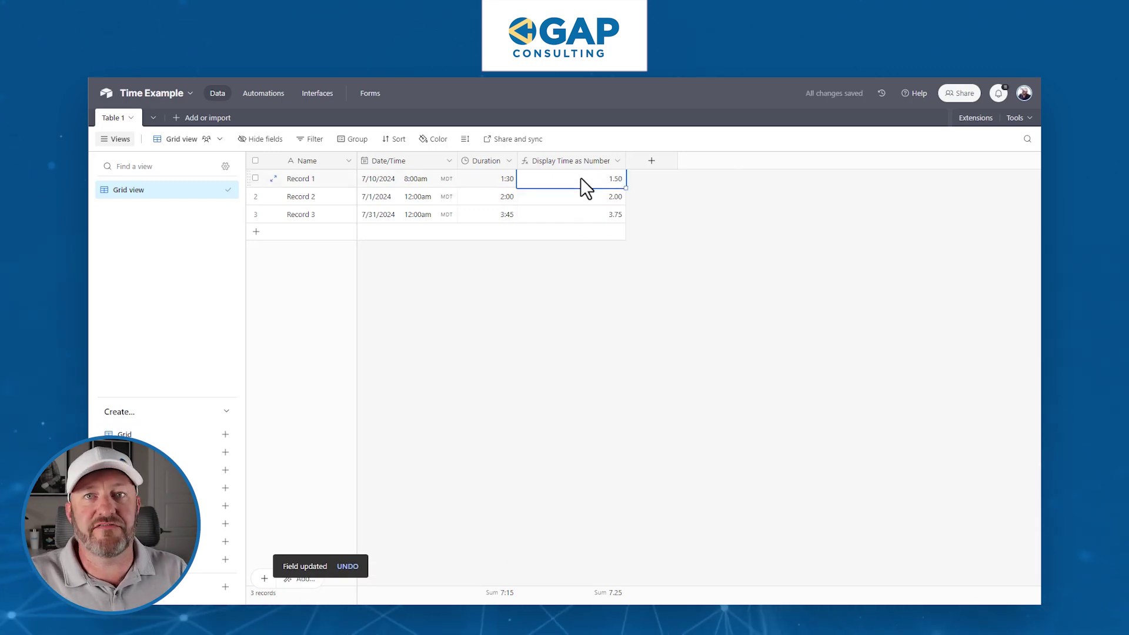
{"action": "left_click", "coordinate": [489, 182]}
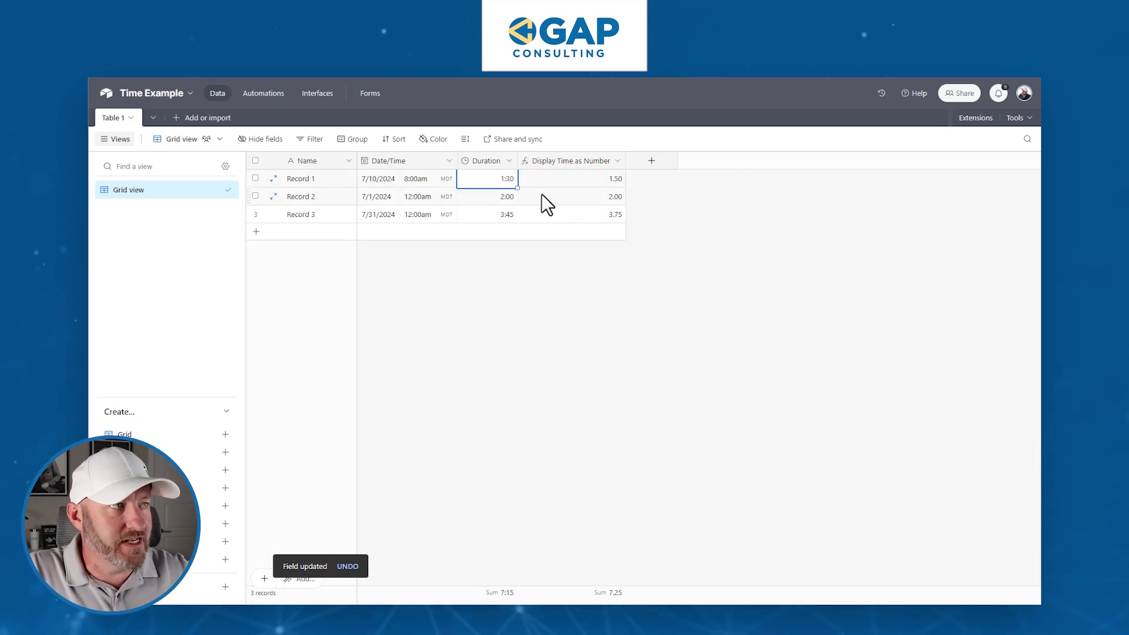
{"action": "double_click", "coordinate": [563, 163]}
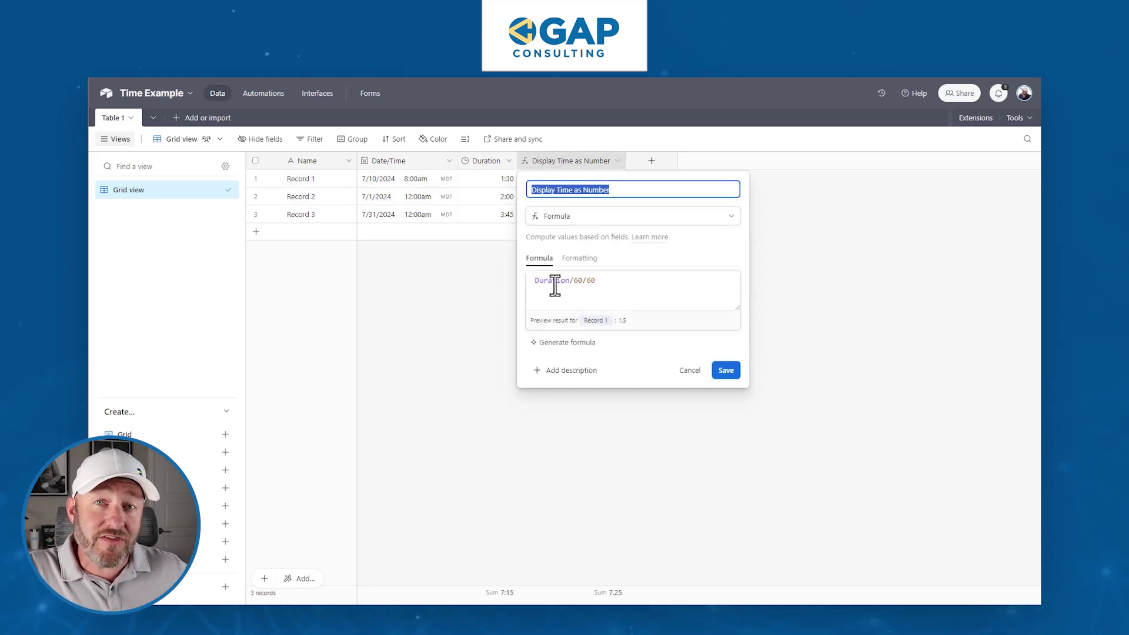